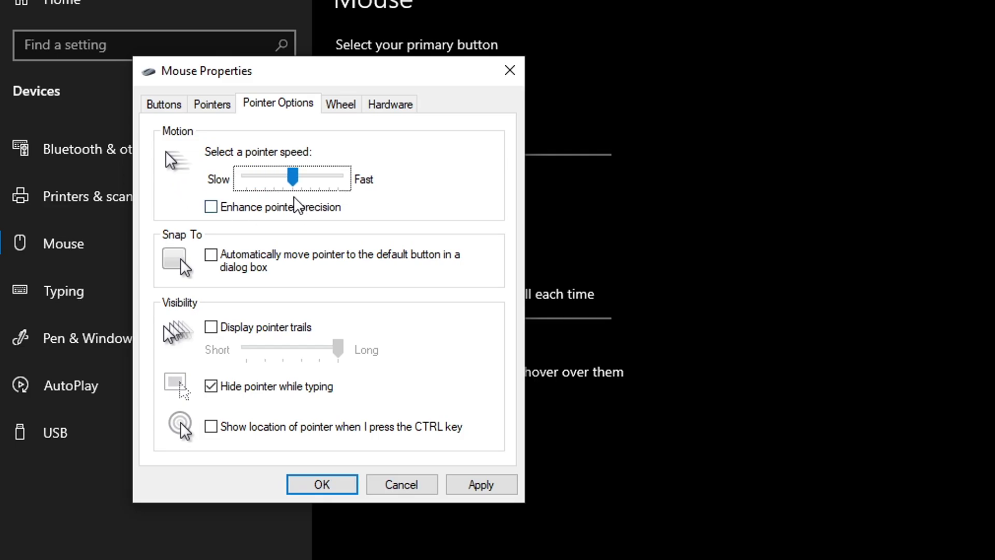
- Turn off Enhance pointer precision, apply the pointer options, and close Mouse Properties and Settings
click(233, 208)
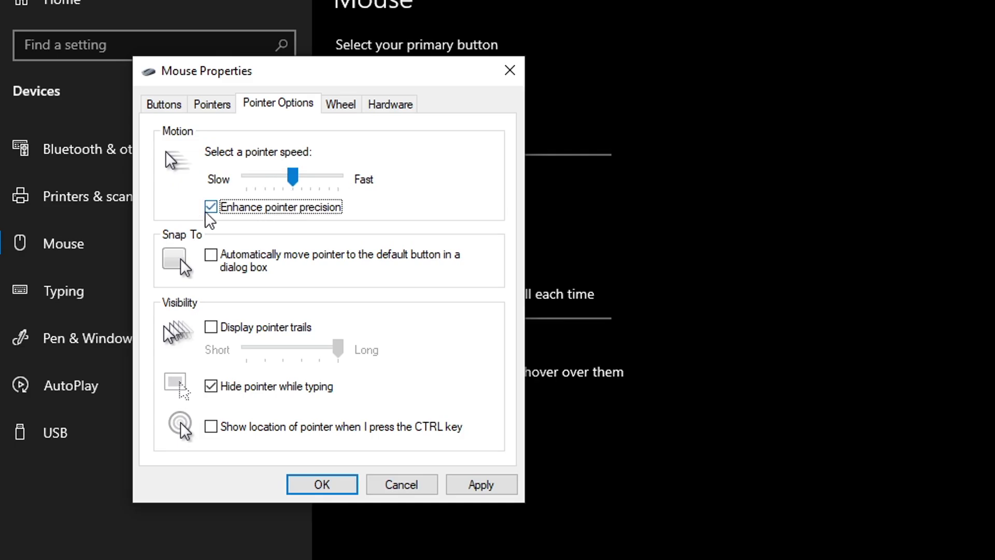
click(253, 209)
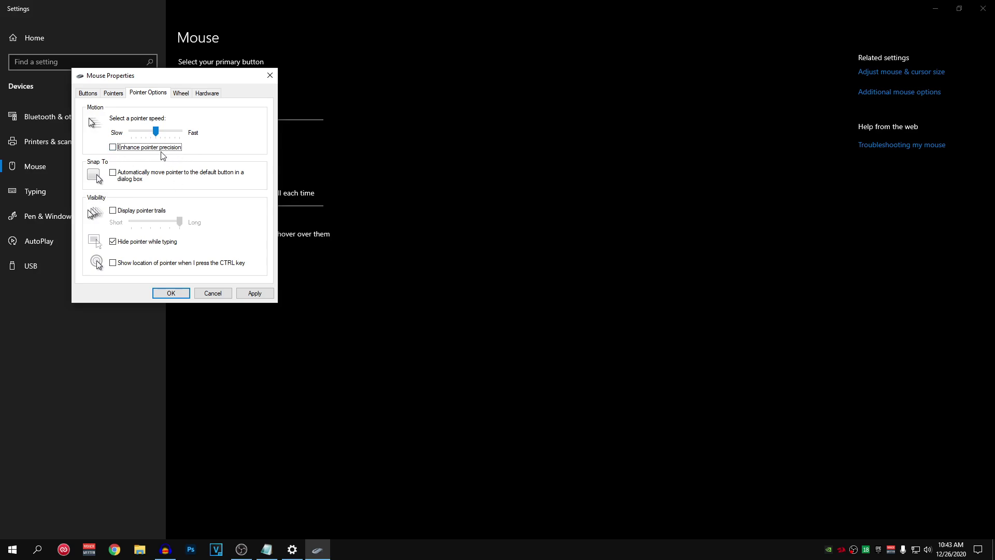
click(255, 293)
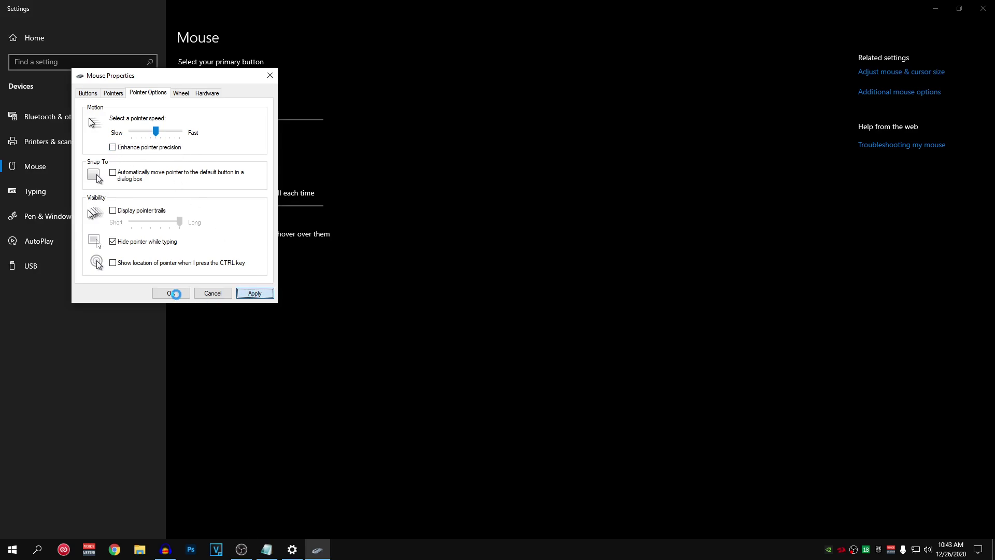
click(172, 293)
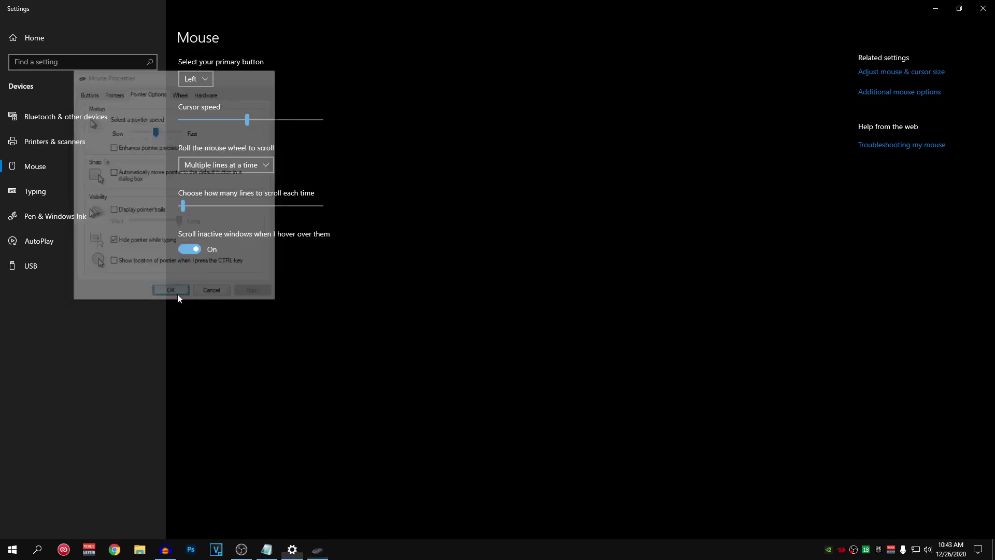
click(983, 8)
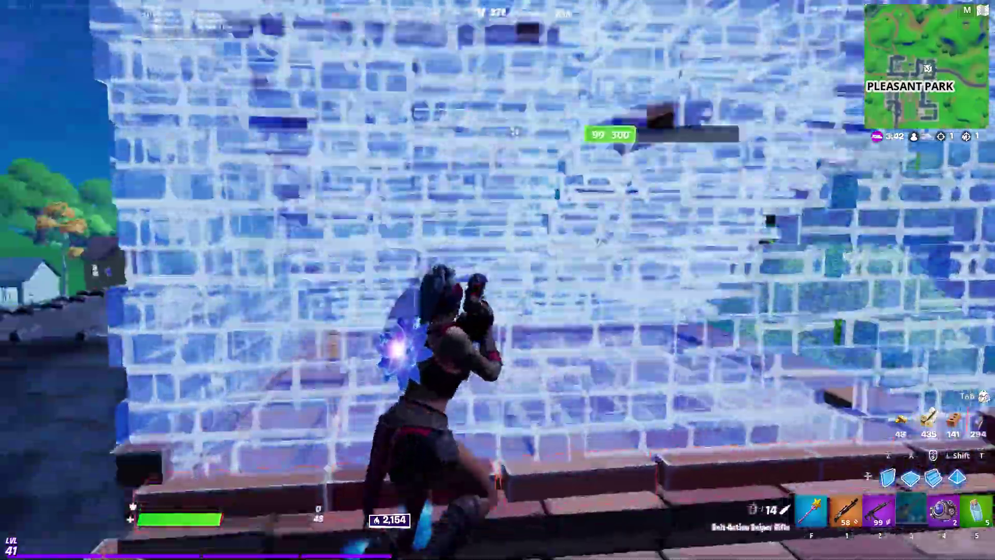
key(x)
click(498, 280)
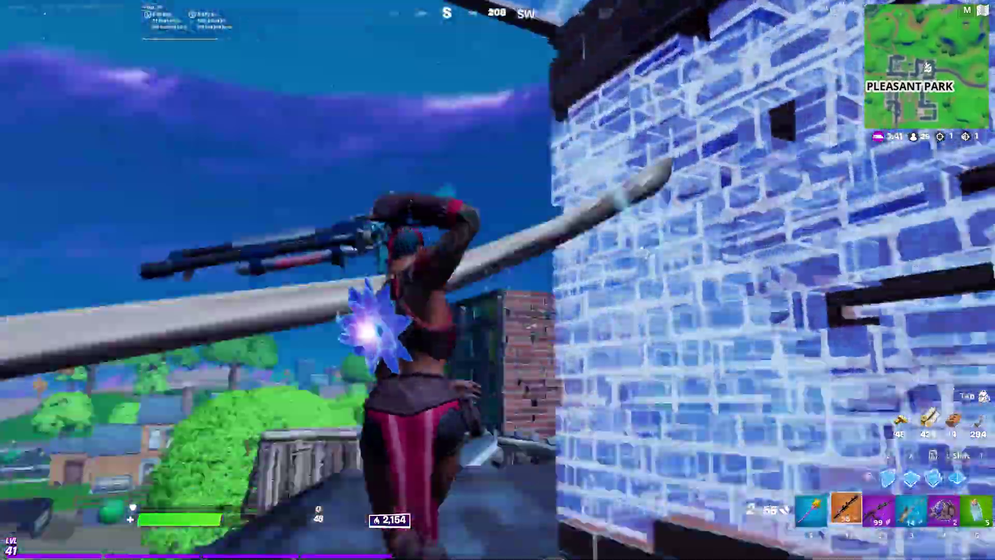
click(498, 280)
key(f)
click(497, 280)
key(1)
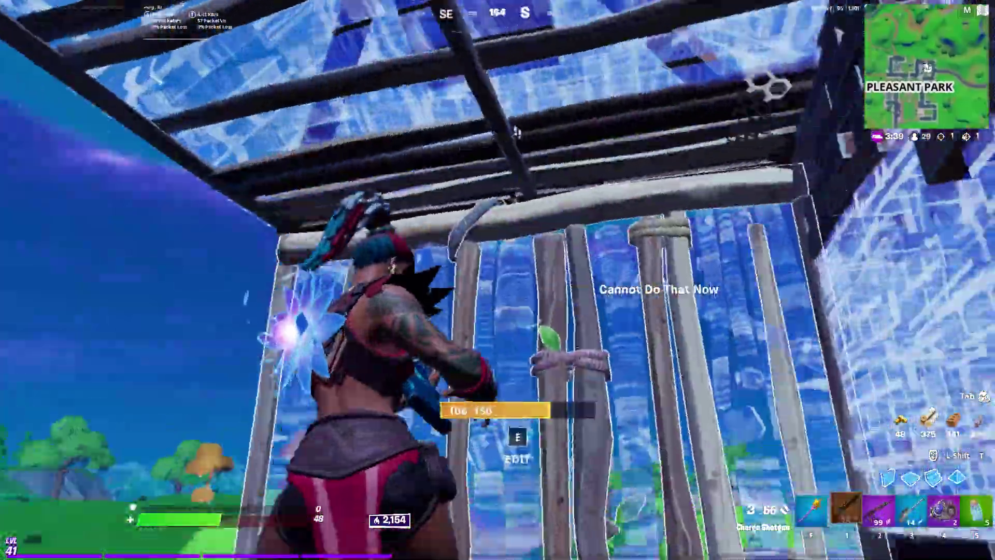
key(1)
key(r)
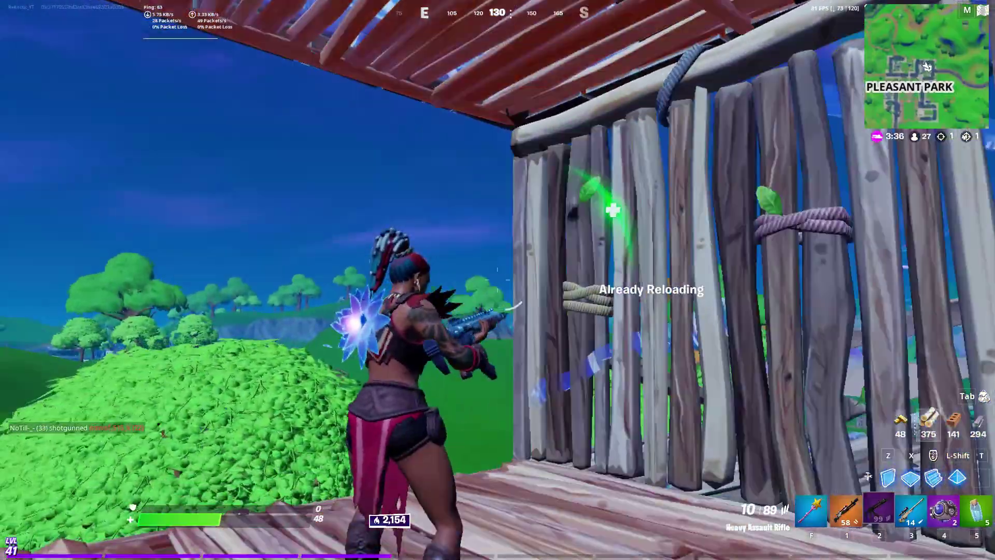
key(5)
click(498, 280)
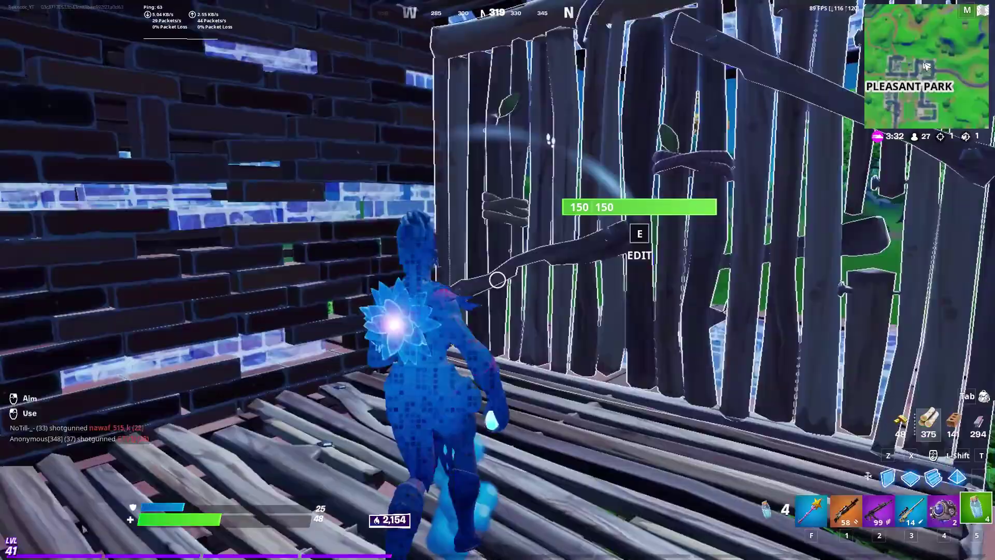
click(498, 280)
key(1)
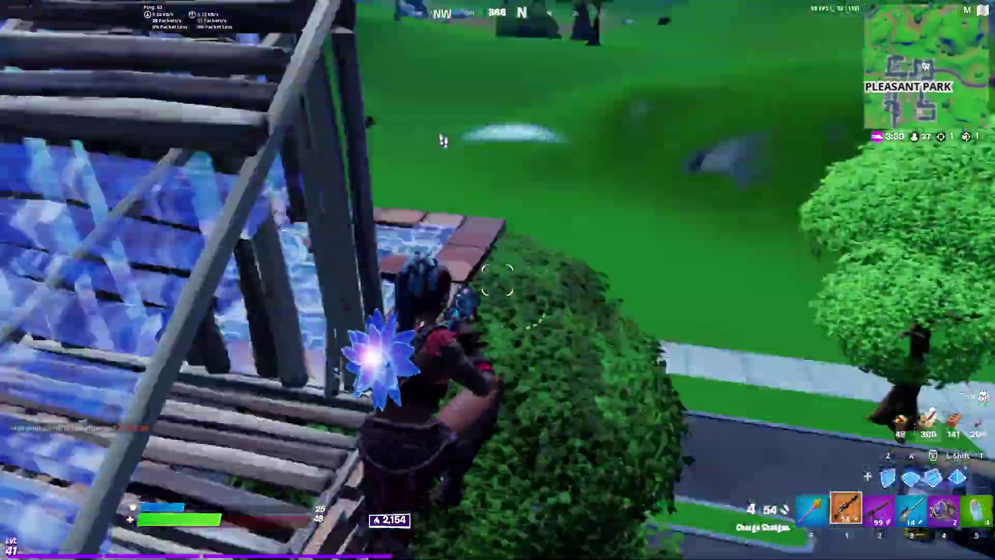
key(z)
click(498, 280)
key(1)
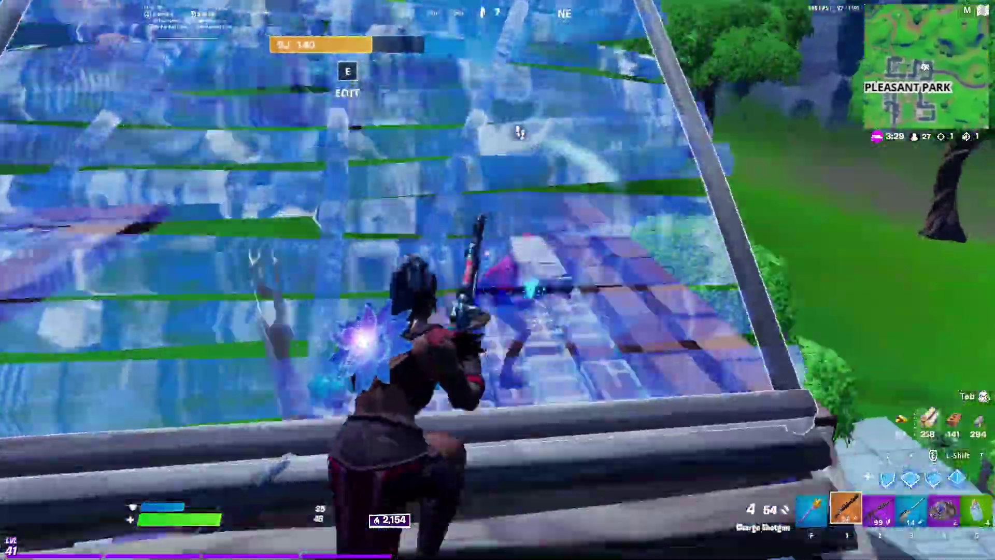
click(498, 280)
key(1)
click(497, 280)
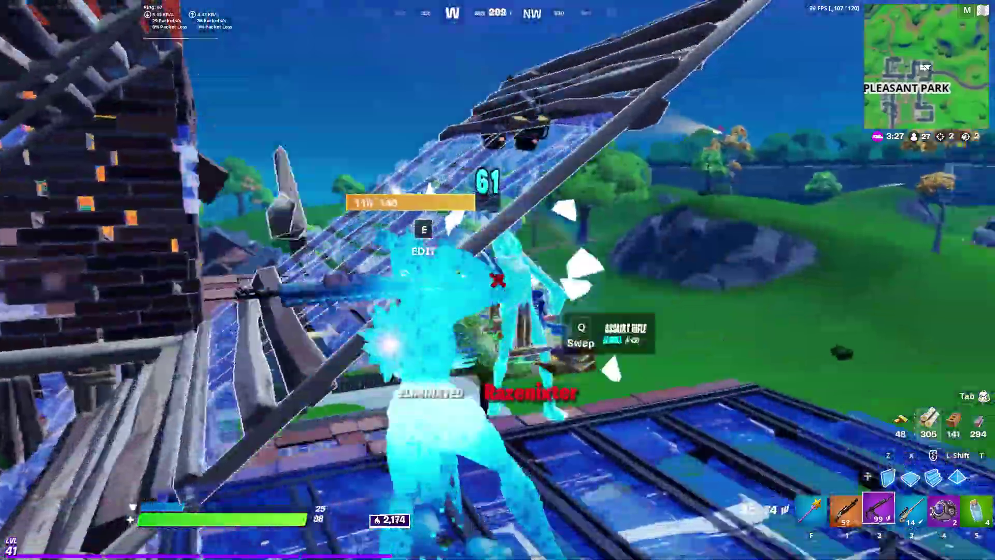
key(w)
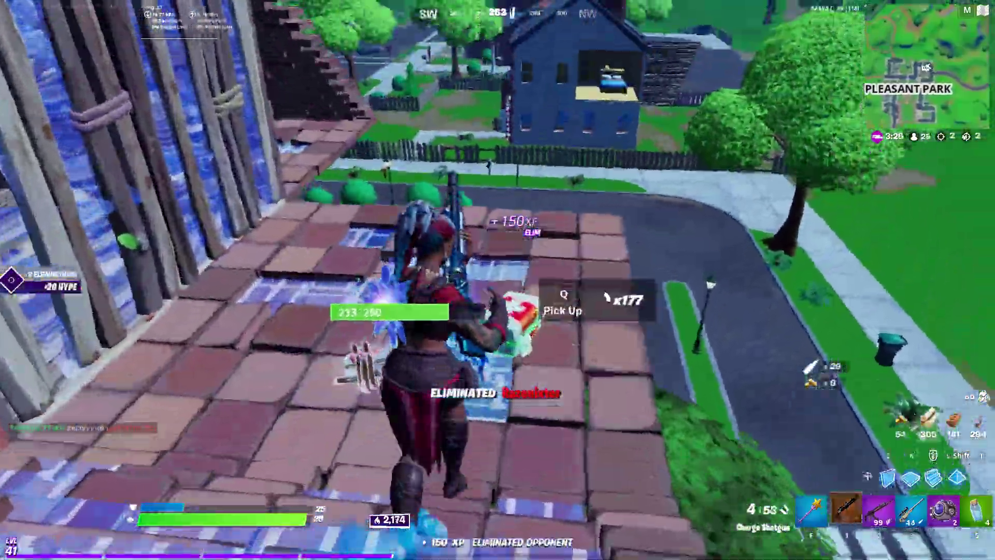
key(r)
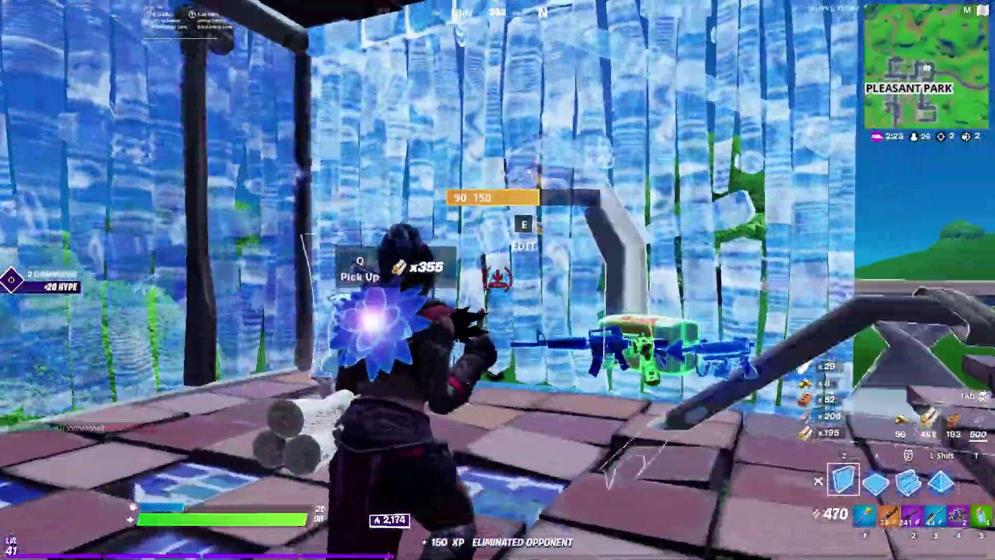
key(5)
click(497, 280)
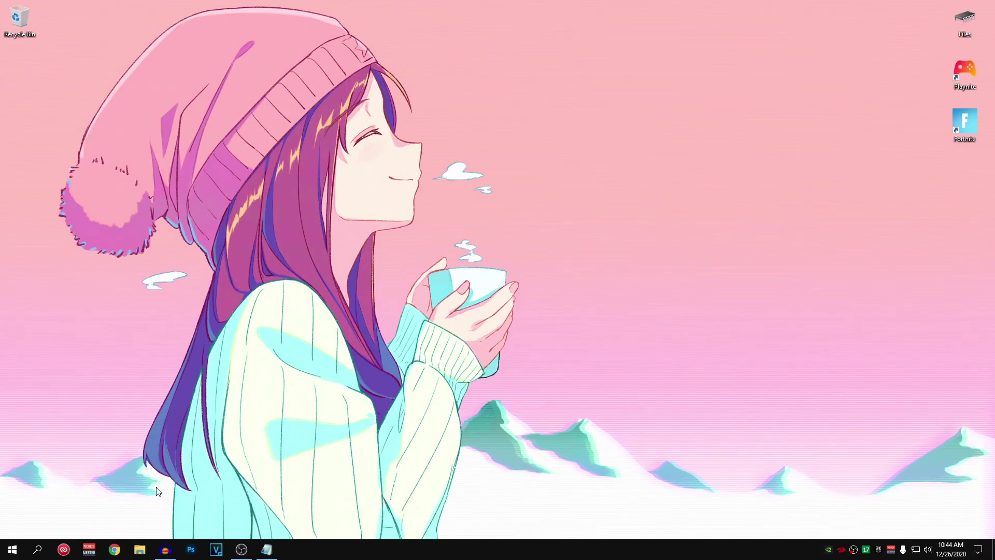
- Open This PC and browse to the Fortnite folder in Program Files > Epic Games on Local Disk (C:)
click(12, 548)
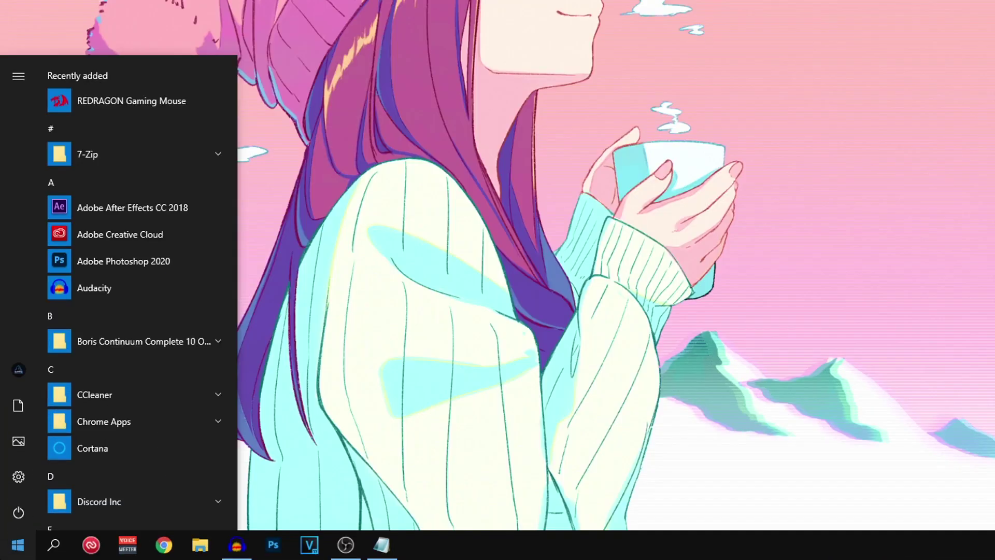
text(this pc)
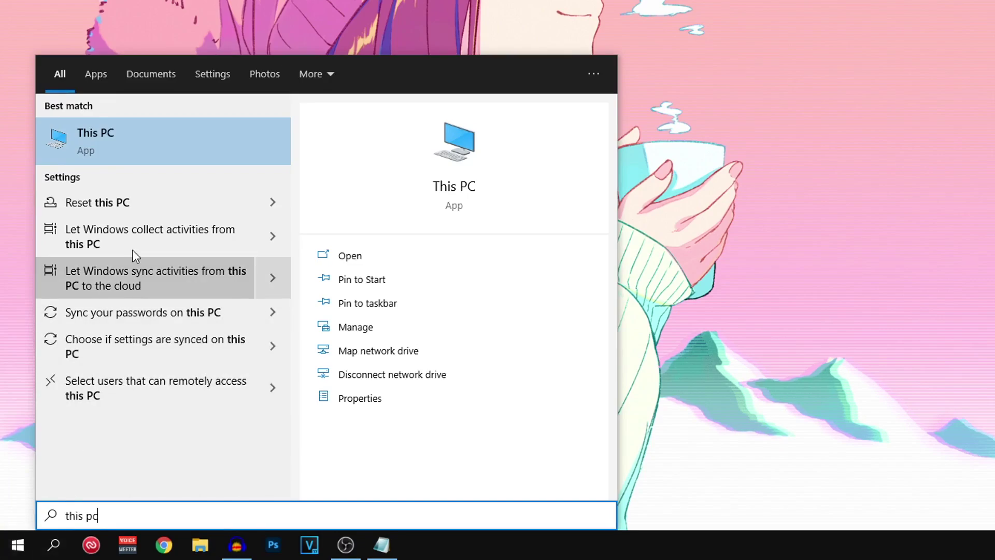
key(Return)
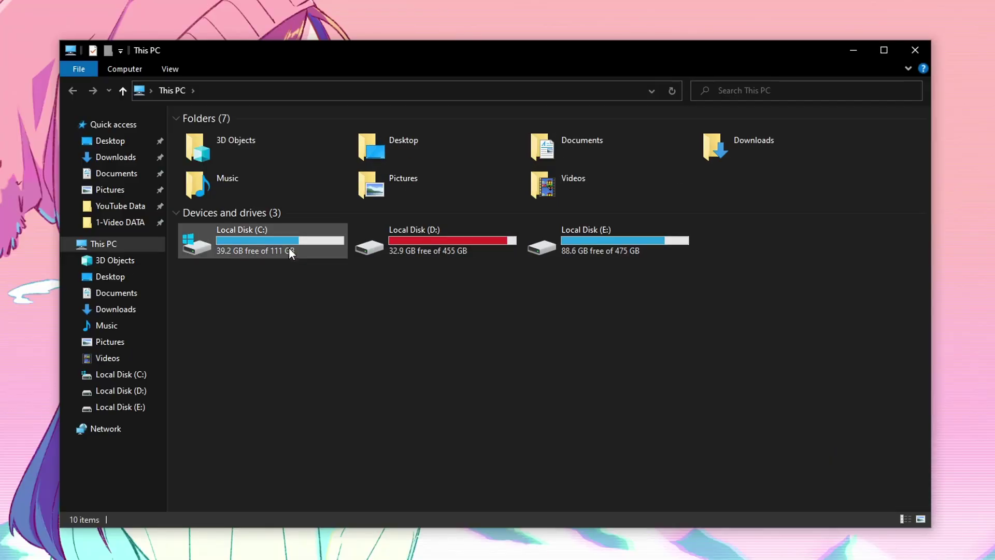
click(326, 248)
double_click(272, 246)
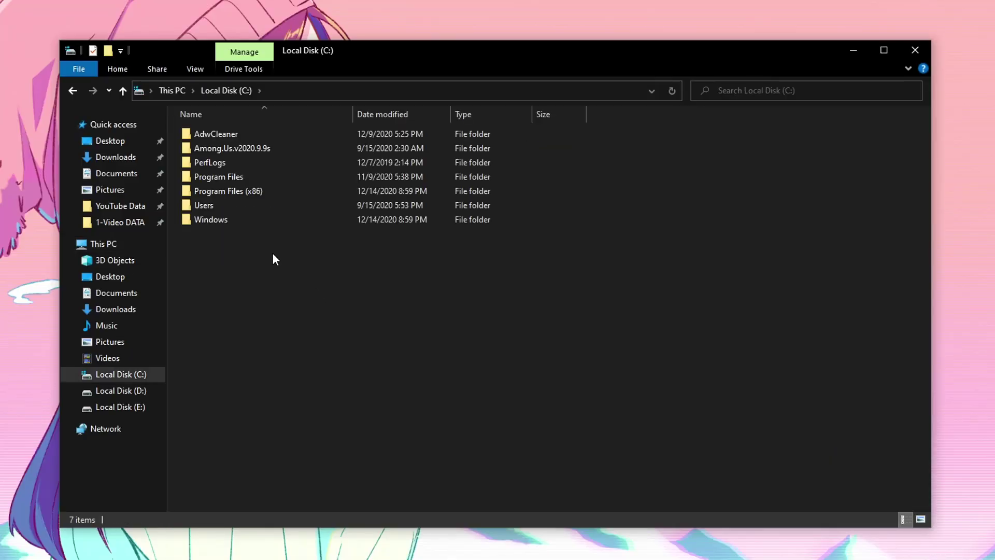
double_click(242, 175)
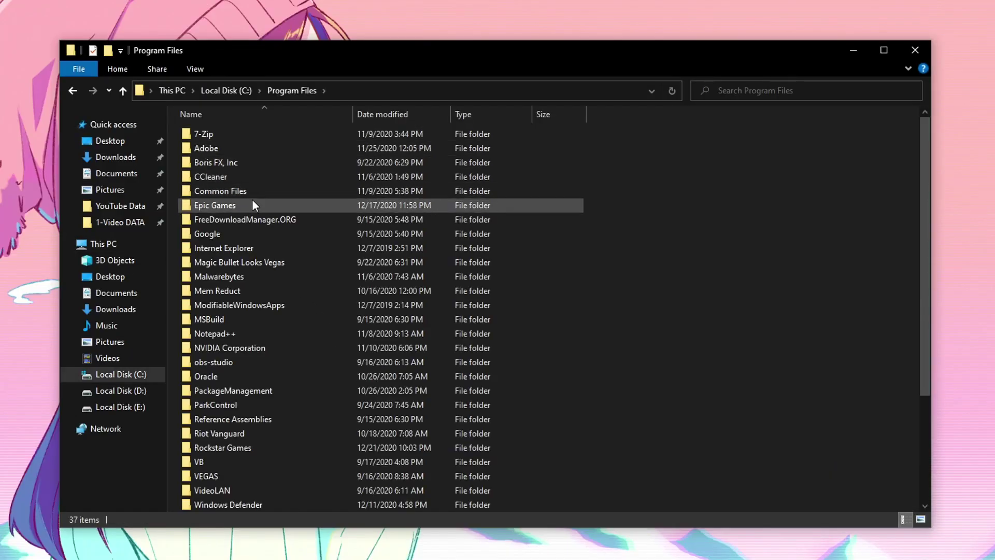
double_click(251, 204)
double_click(245, 134)
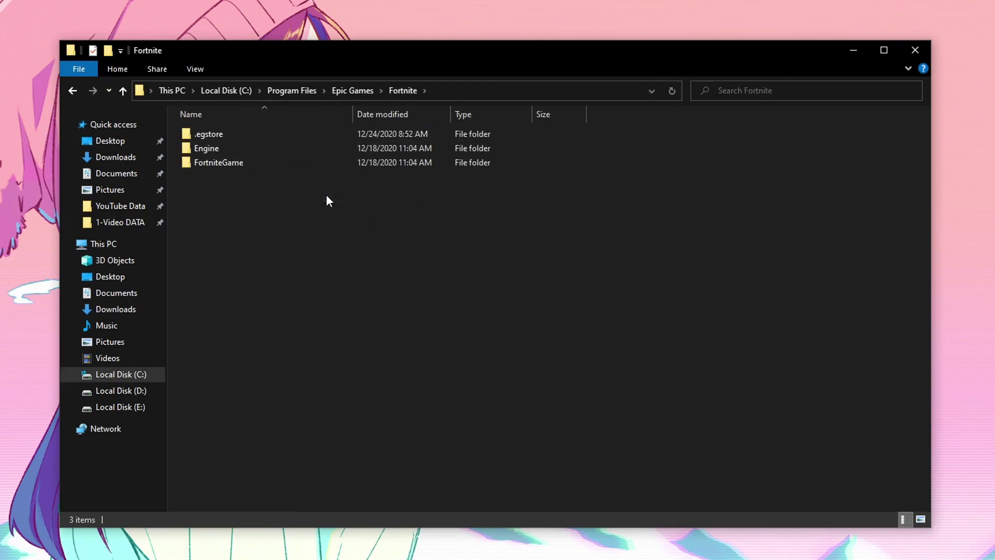
- Open the Win64 folder inside FortniteGame > Binaries
click(218, 164)
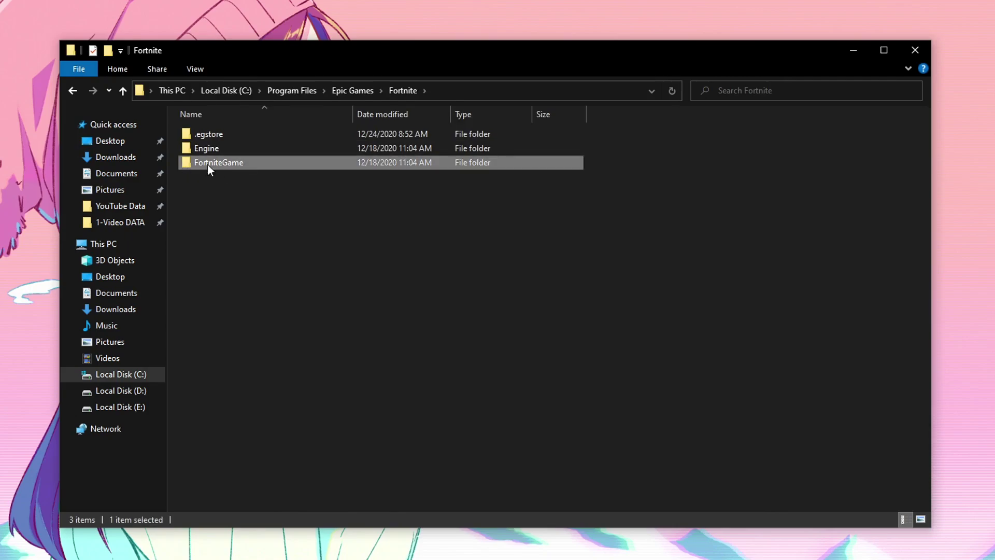
double_click(242, 164)
double_click(234, 135)
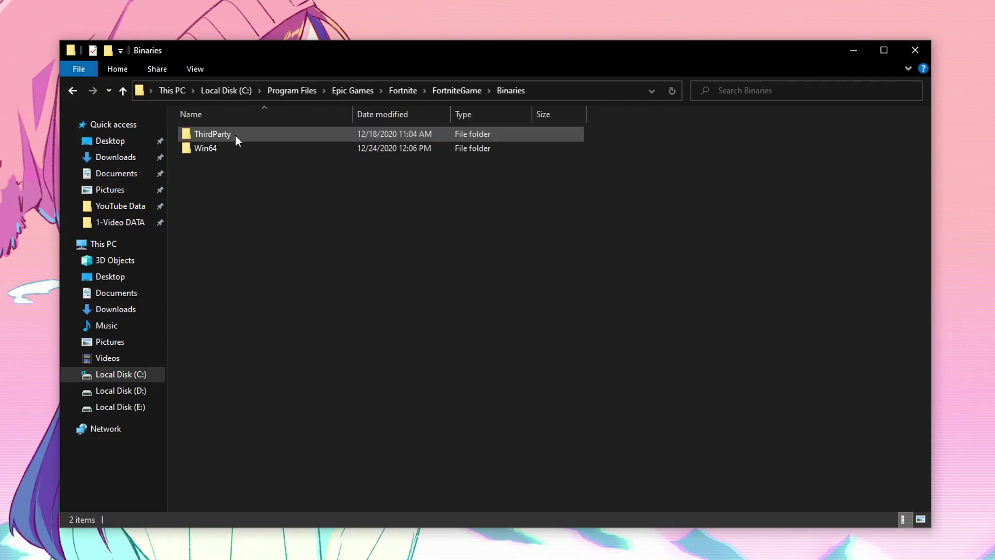
double_click(225, 147)
- Open the compatibility properties of FortniteClient-Win64-Shipping and make sure Disable fullscreen optimizations and Run this program as an administrator are enabled
scroll(369, 285, down, 13)
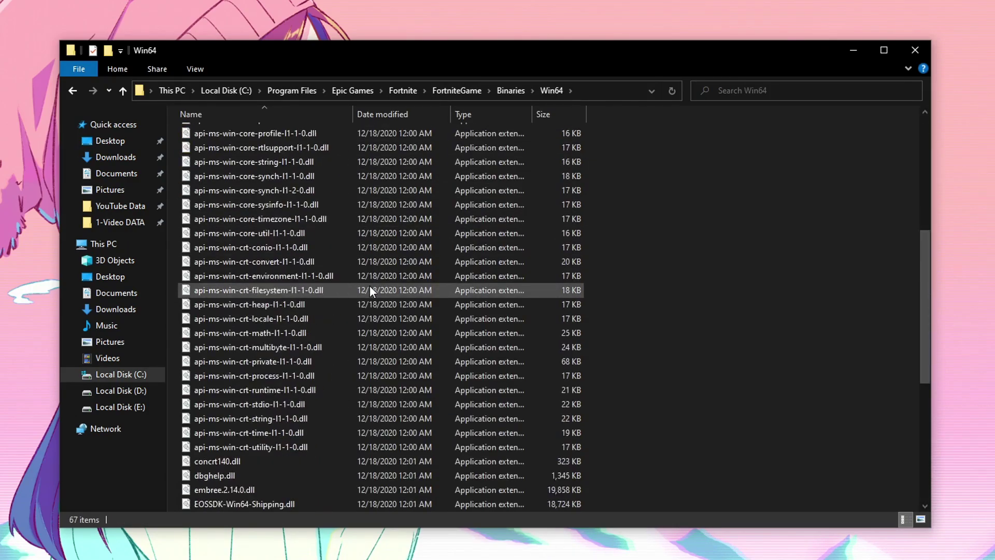
click(247, 232)
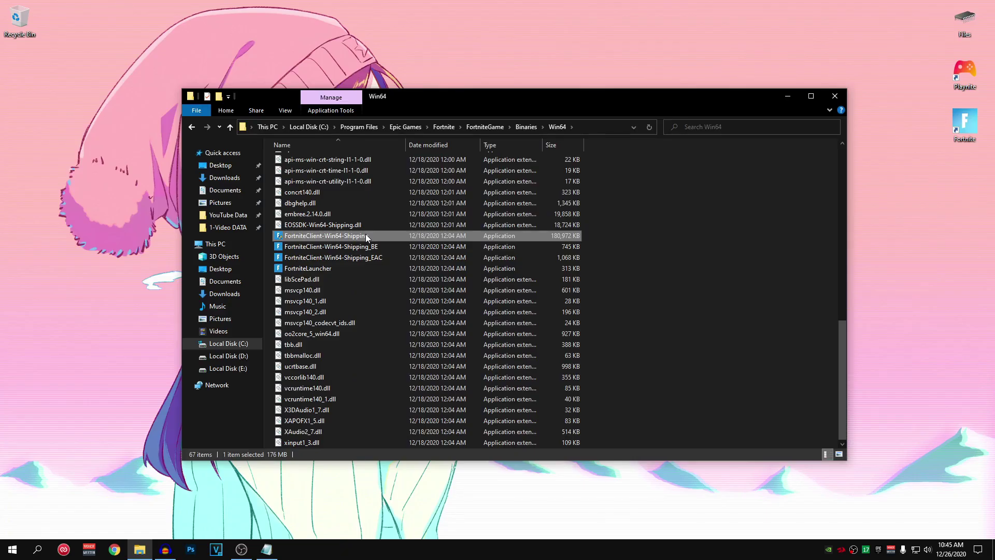
right_click(300, 233)
click(413, 509)
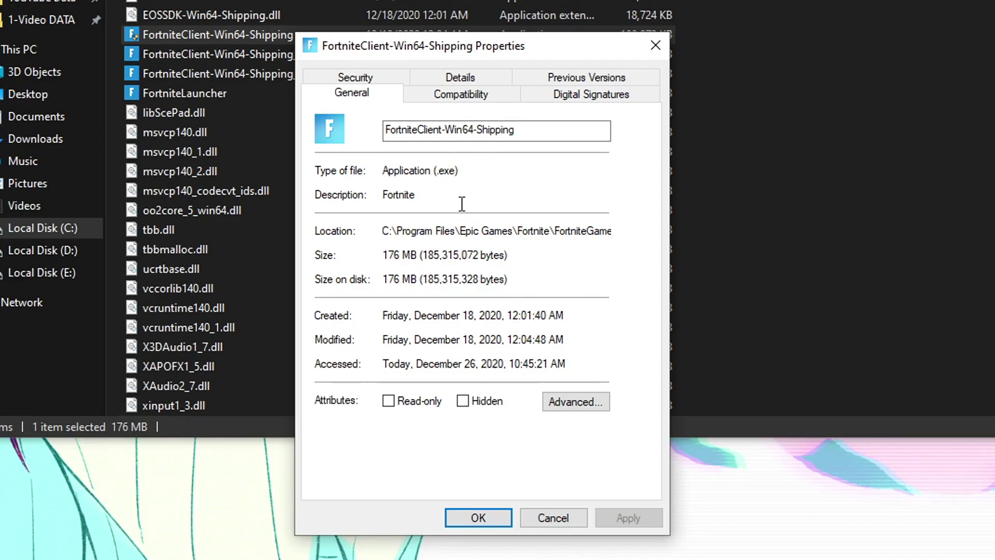
click(474, 97)
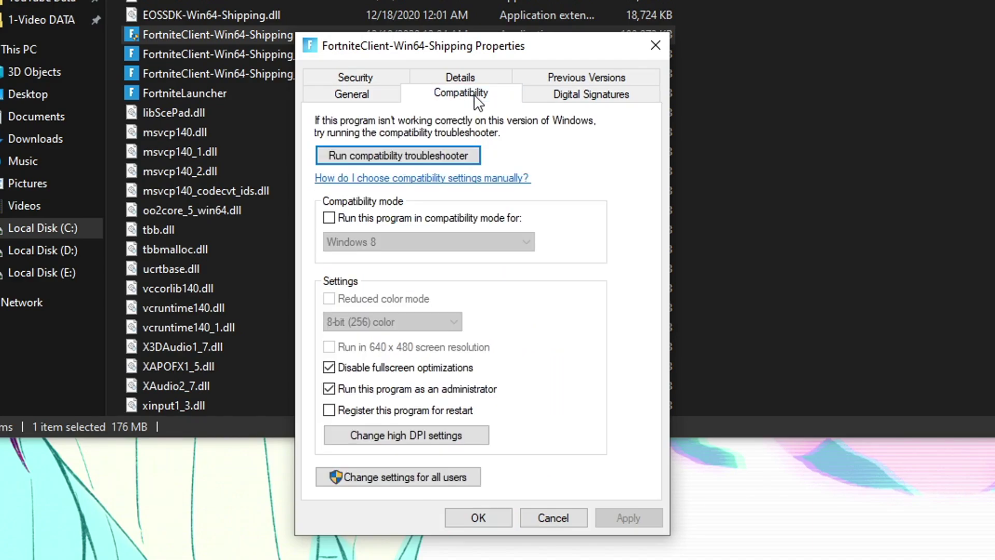
click(427, 368)
click(427, 368)
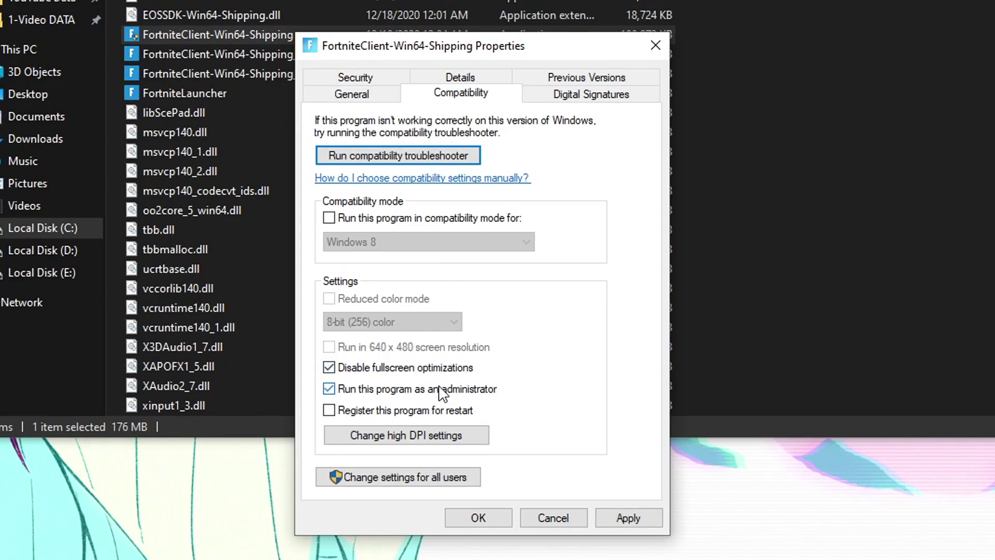
- Override the program's high DPI scaling behavior with scaling performed by Application
click(424, 439)
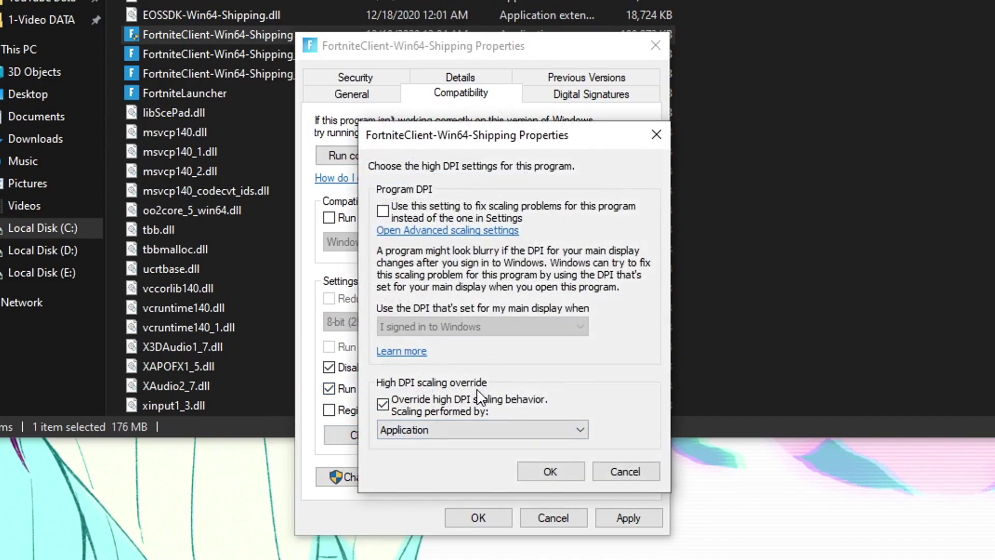
click(383, 404)
click(422, 420)
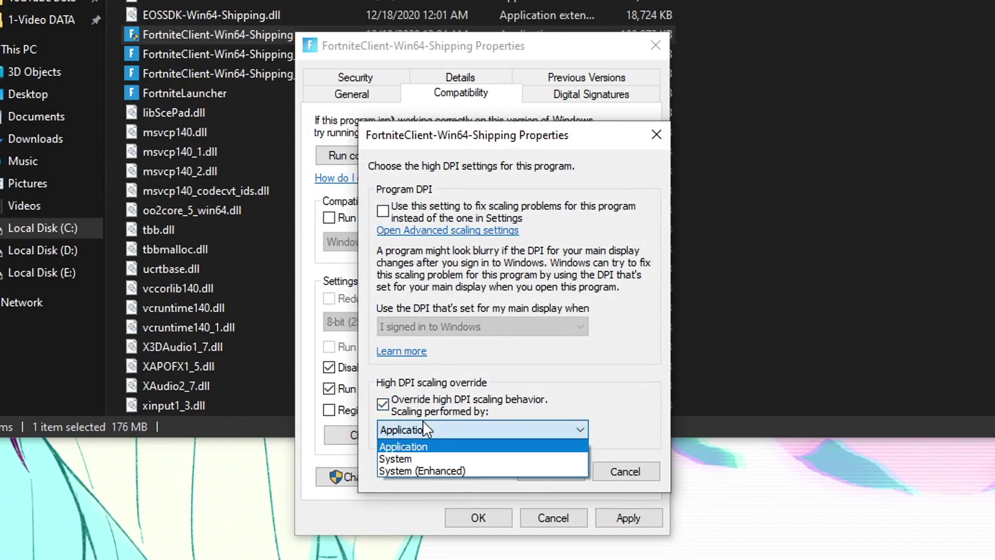
click(420, 440)
click(550, 471)
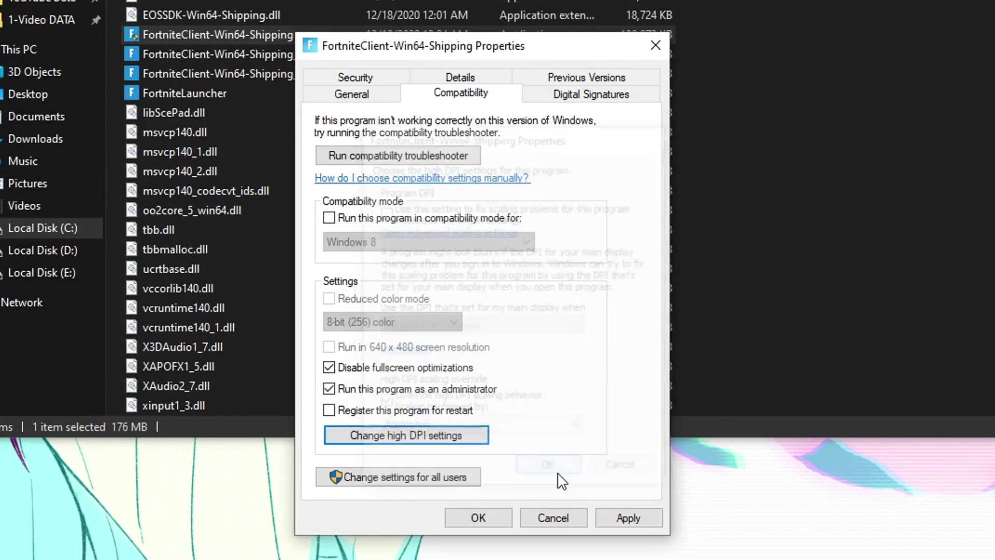
- Apply the compatibility settings and close the properties and the Win64 folder window
click(640, 519)
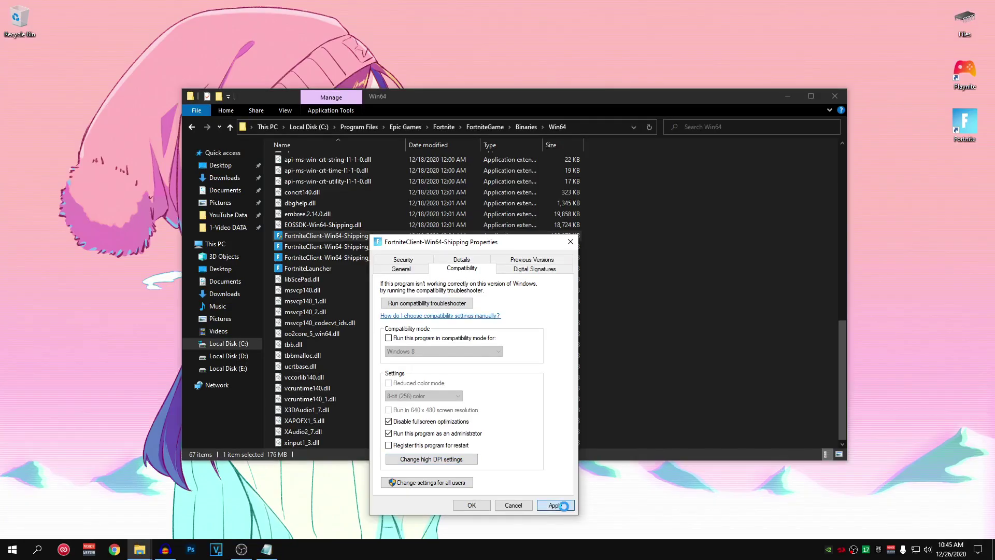
click(485, 506)
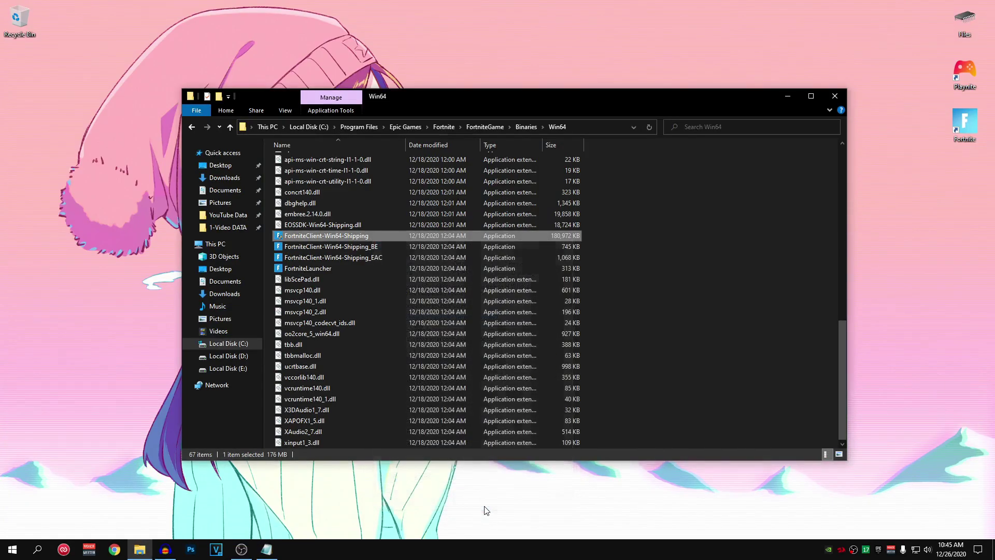
click(835, 96)
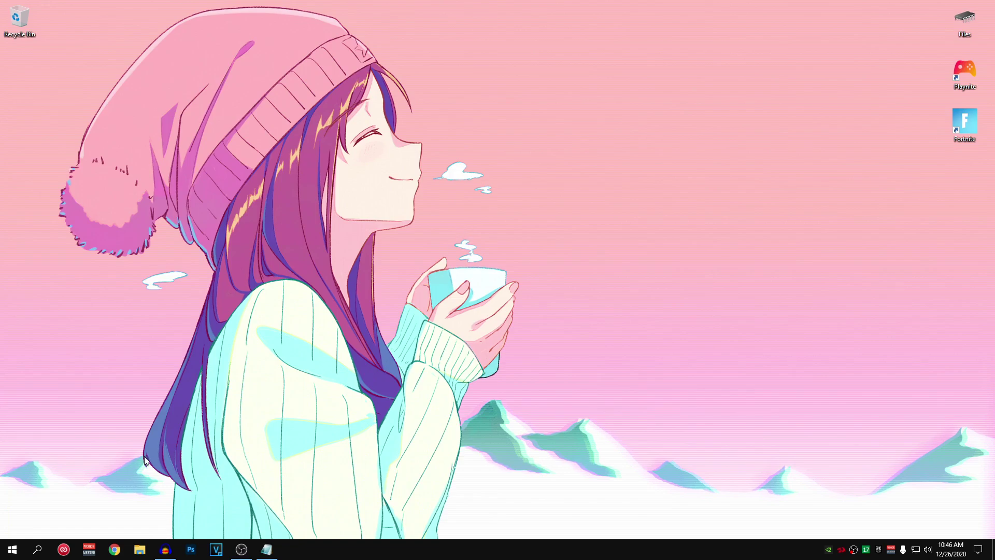
- Find regedit, run the Registry Editor as administrator and allow it to make changes to the device
click(12, 550)
text(regedit)
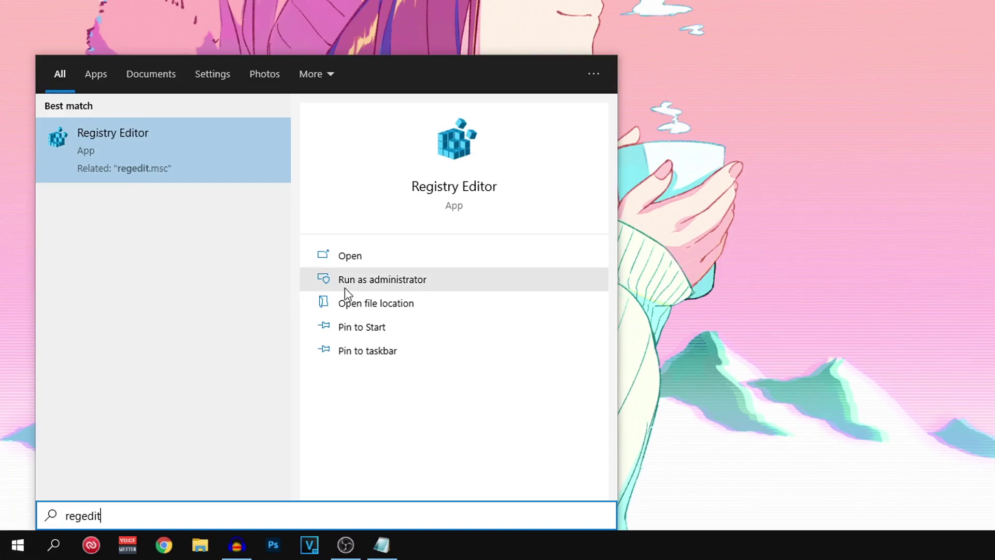
click(434, 274)
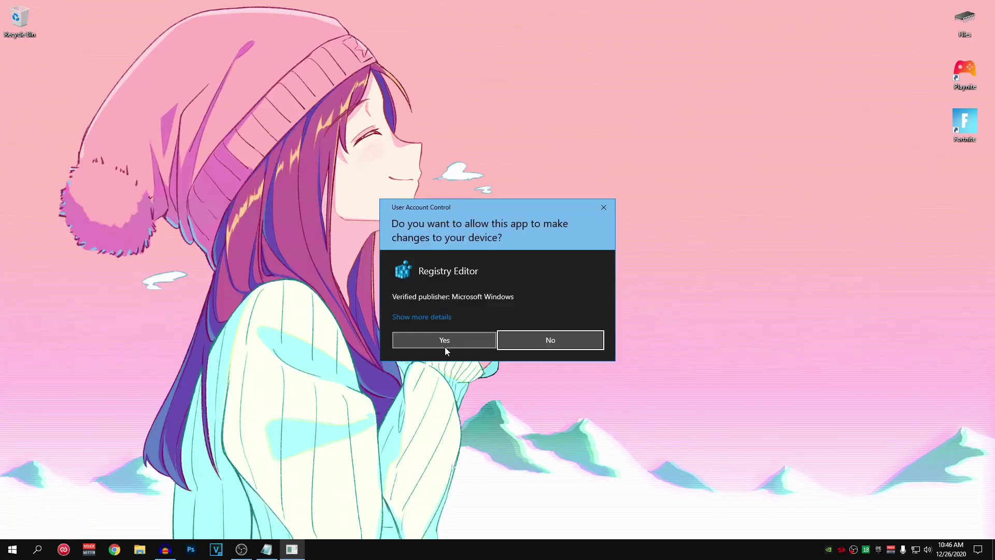
click(403, 339)
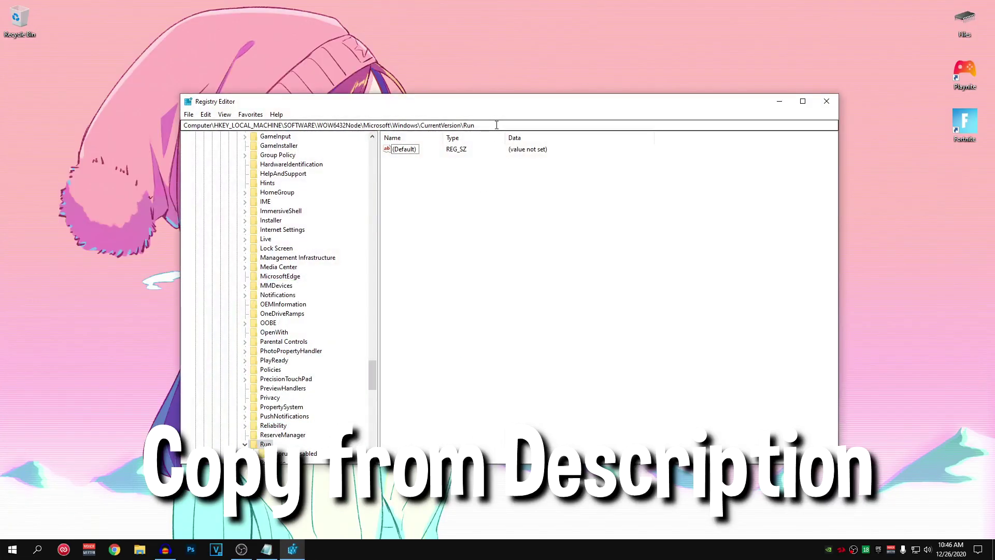
- Go to the registry key Computer\HKEY_LOCAL_MACHINE\SYSTEM\CurrentControlSet\Control\PriorityControl
click(494, 127)
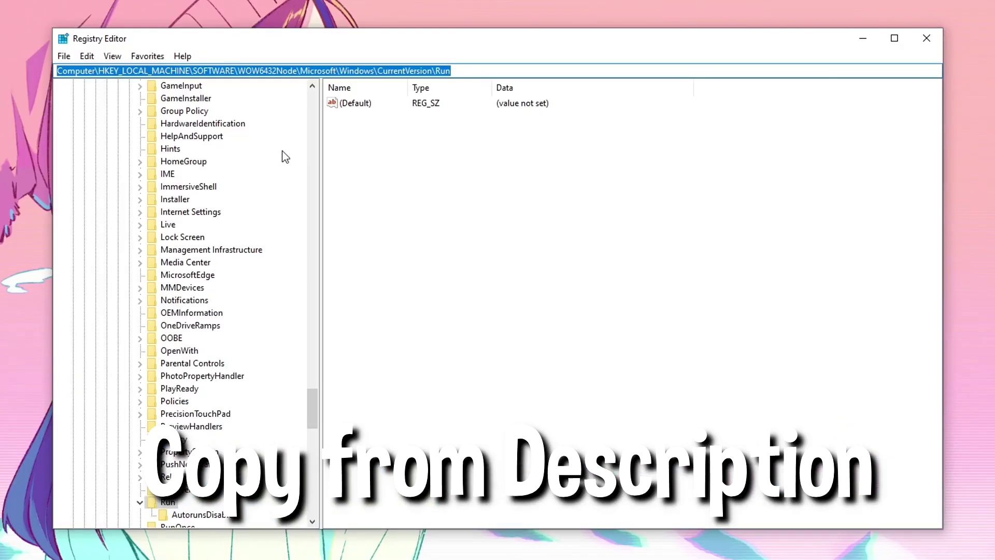
text(Computer\HKEY_LOCAL_MACHINE\SYSTEM\CurrentControlSet\Control\PriorityControl)
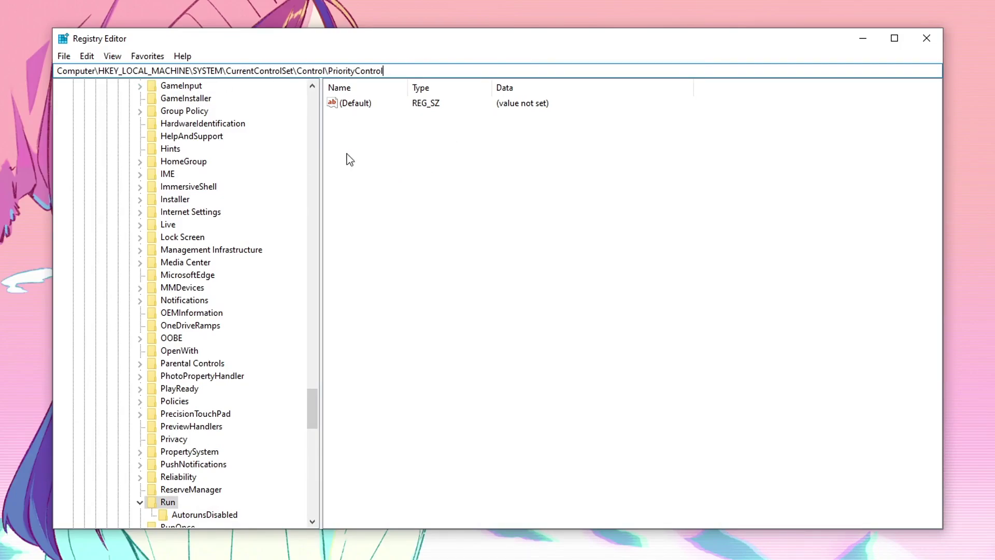
key(Return)
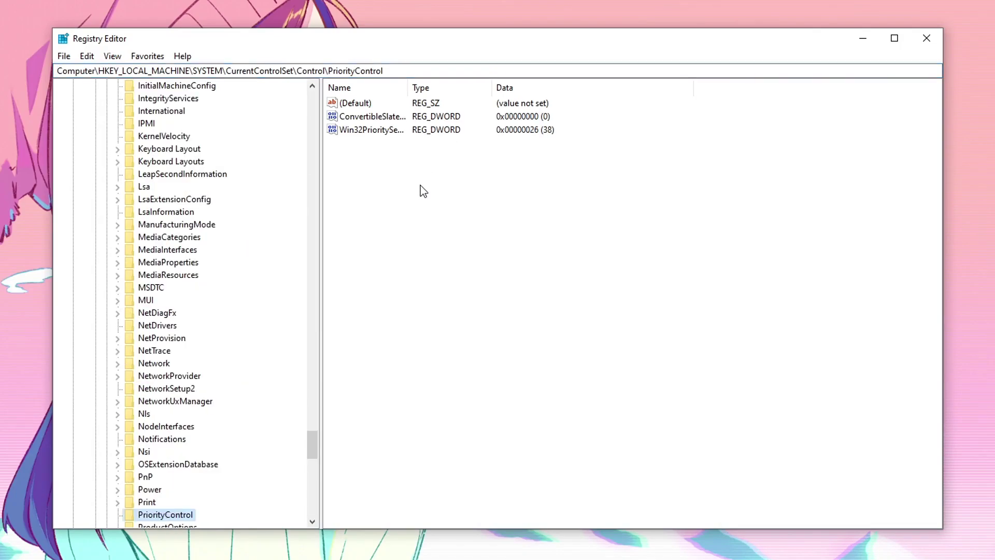
- Open Win32PrioritySeparation for editing and enter 28 as its hexadecimal value data
click(376, 133)
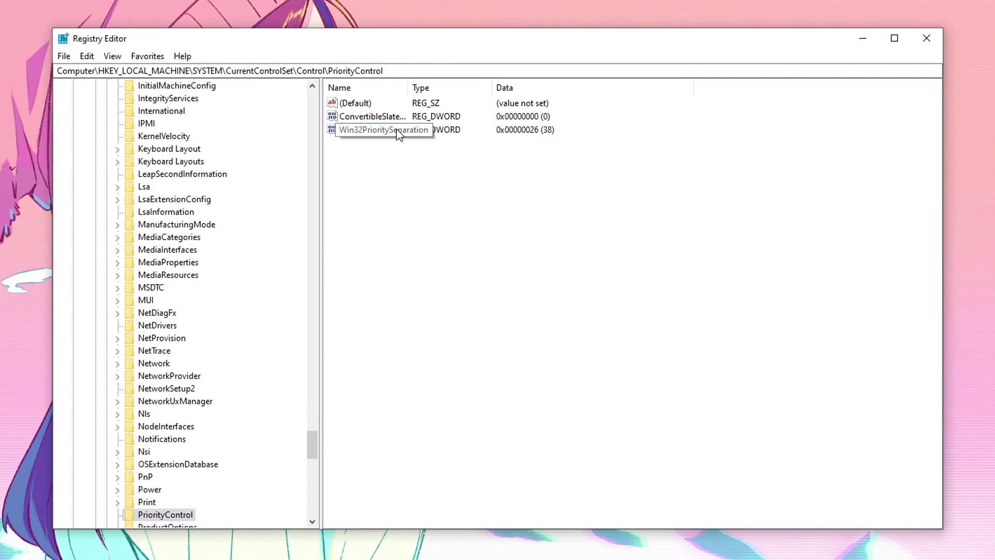
double_click(399, 129)
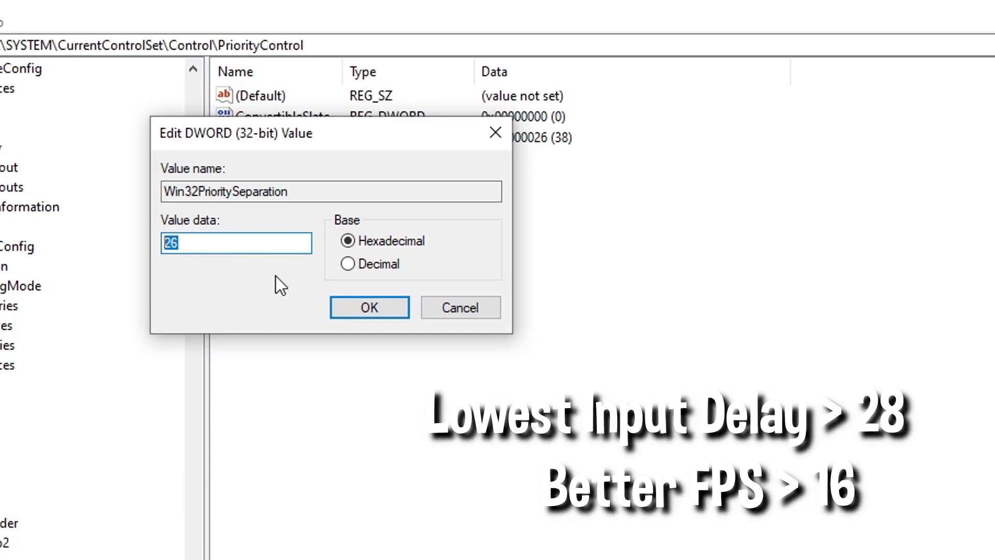
text(28)
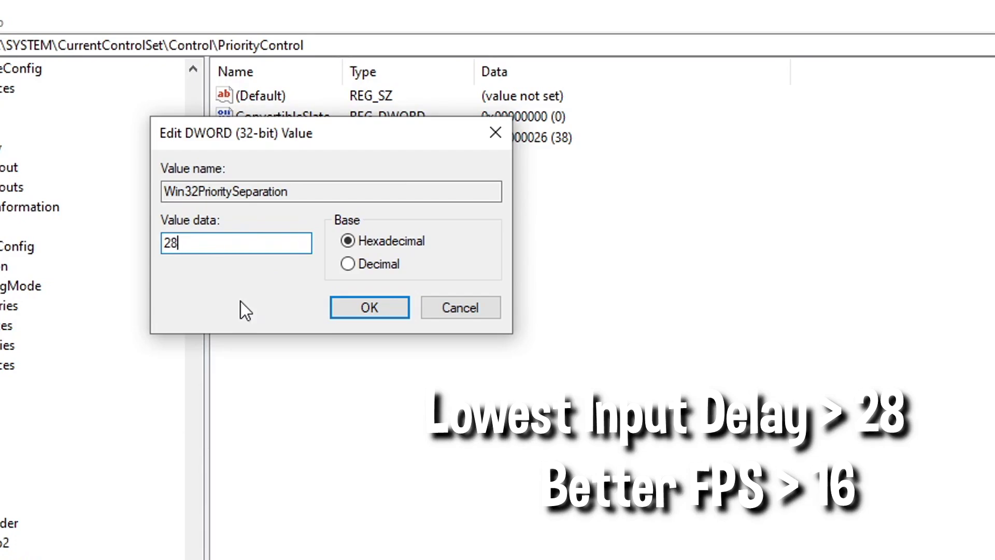
- Try 16 as the alternative value data for Win32PrioritySeparation, alternating it with 28 and ending on 28
drag(222, 242, 46, 247)
text(16)
drag(216, 242, 26, 243)
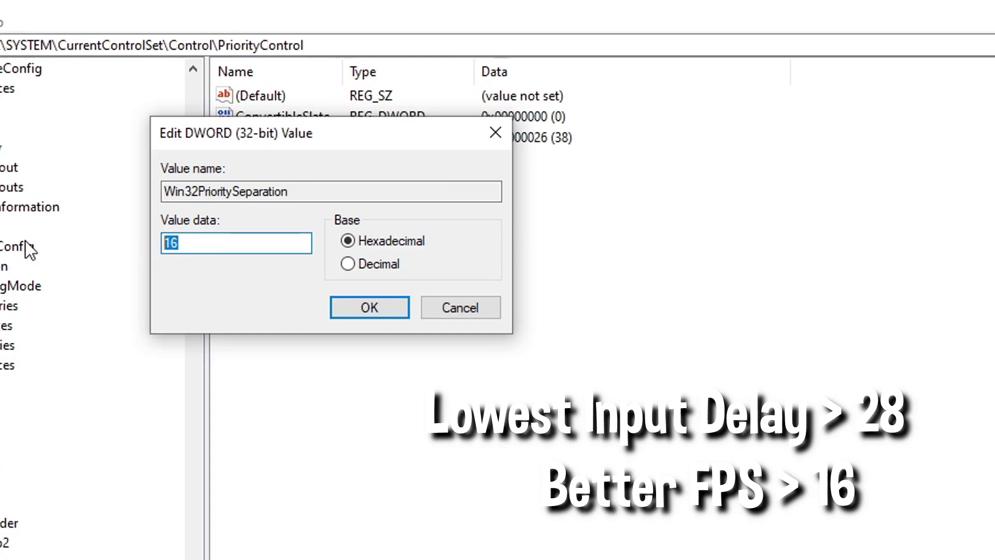
text(28)
drag(228, 240, 0, 243)
text(16)
key(ctrl+a)
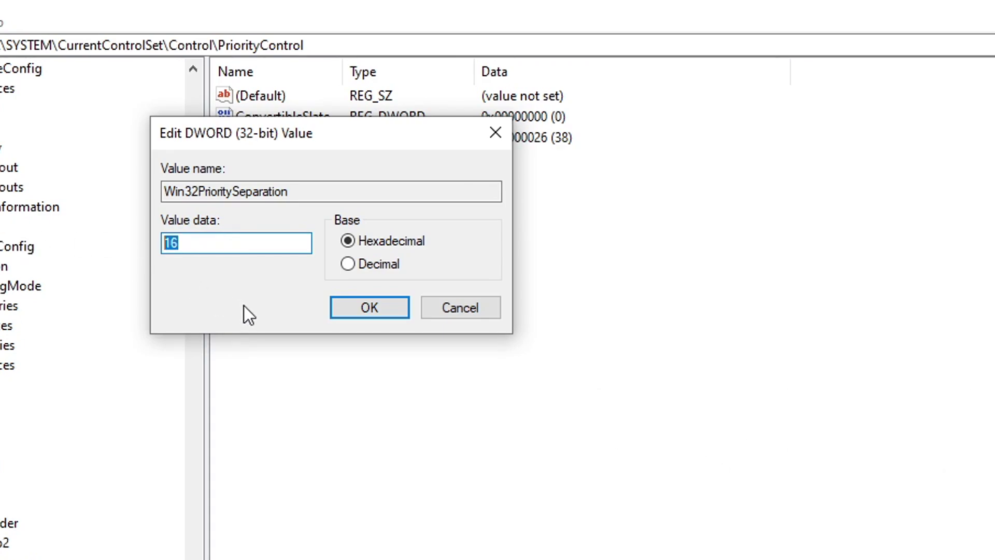
text(28)
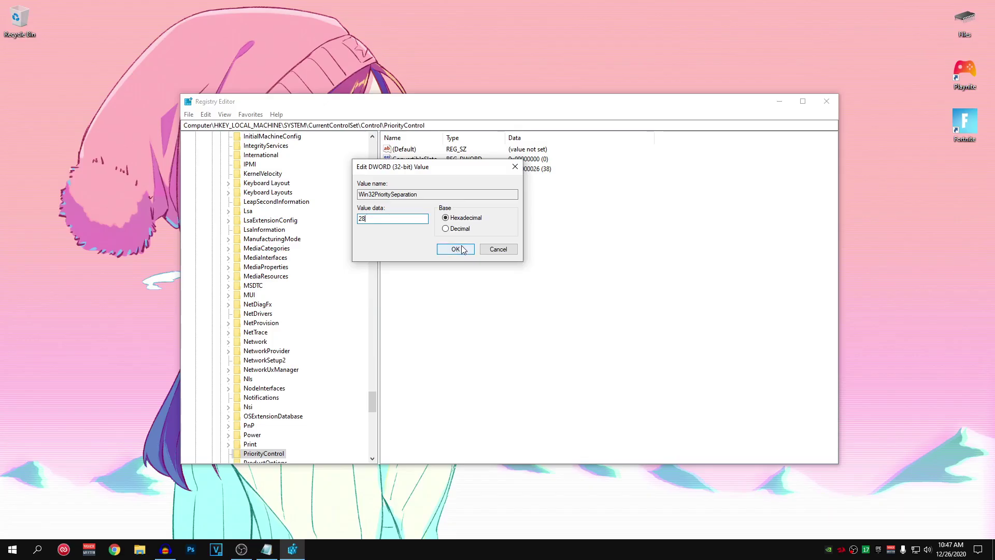
- Confirm the edited Win32PrioritySeparation value and close the Registry Editor
click(368, 308)
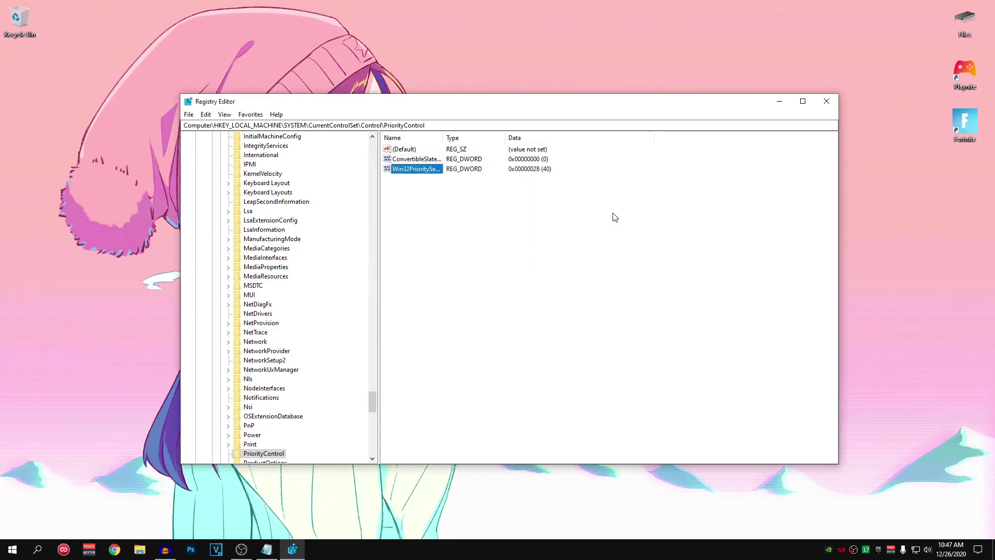
click(826, 102)
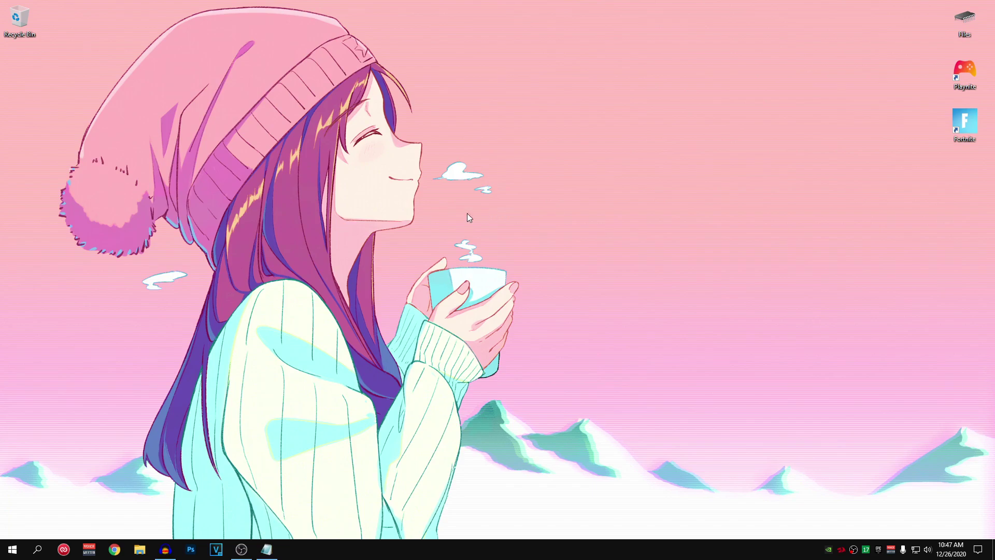
- In the NVIDIA Control Panel, set the image settings with preview to Use the advanced 3D image settings and apply them
right_click(446, 214)
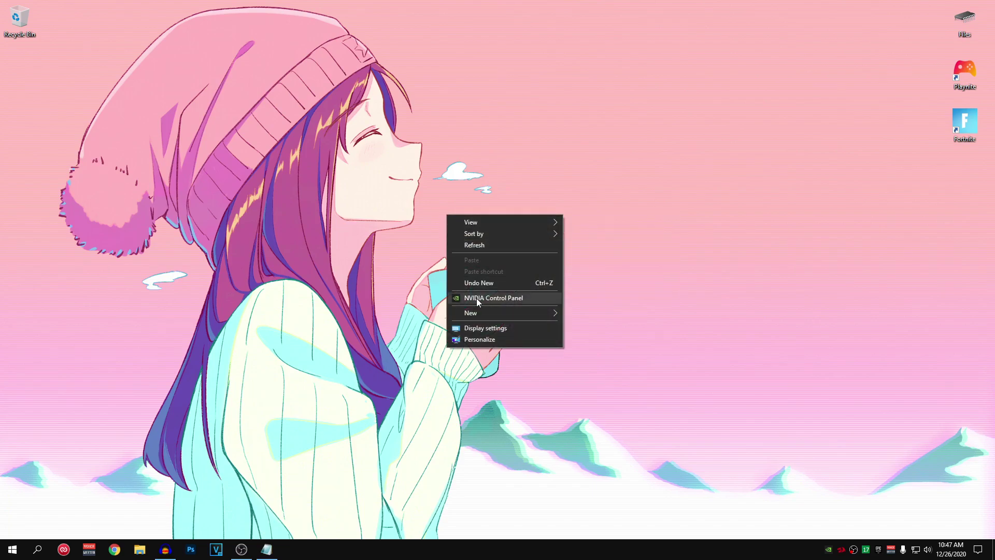
click(528, 300)
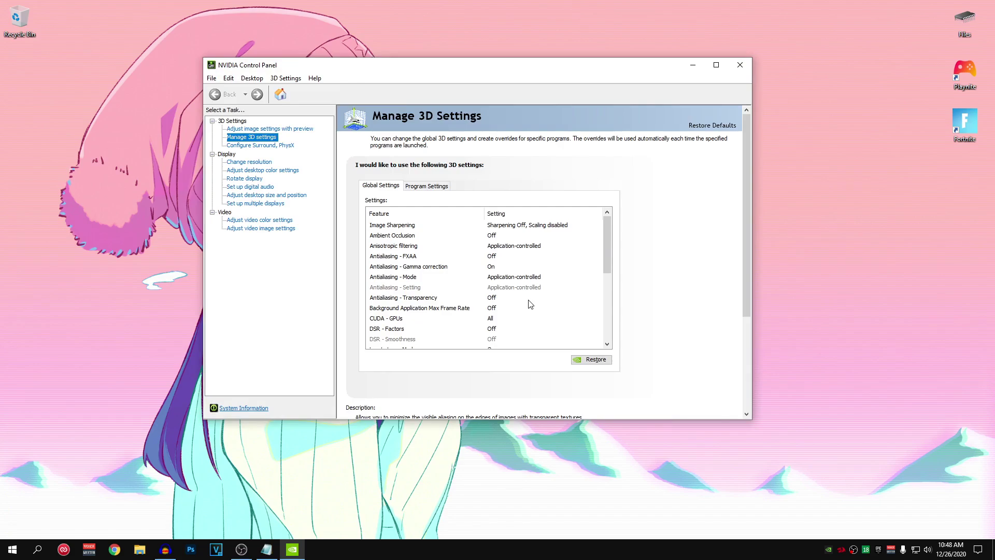
key(Up)
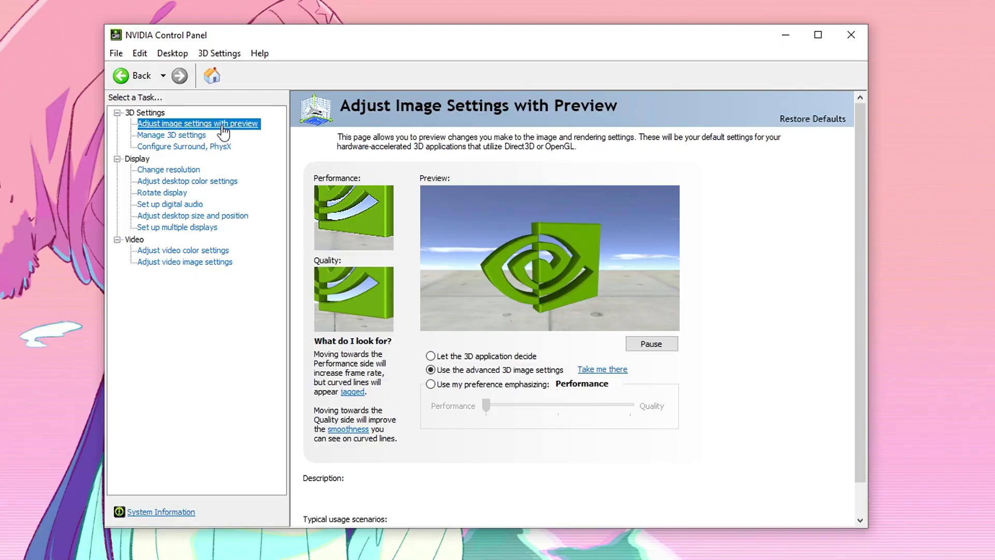
click(265, 130)
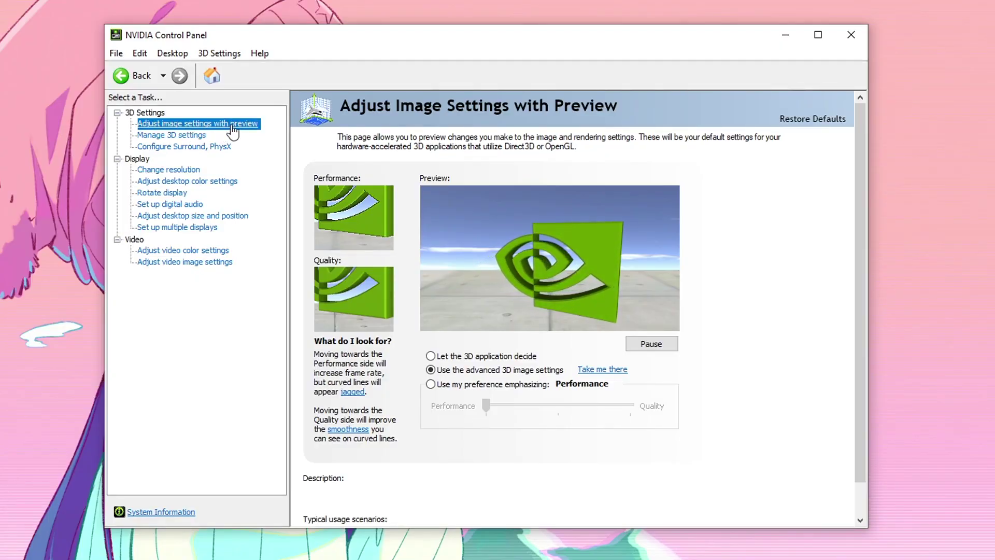
click(477, 371)
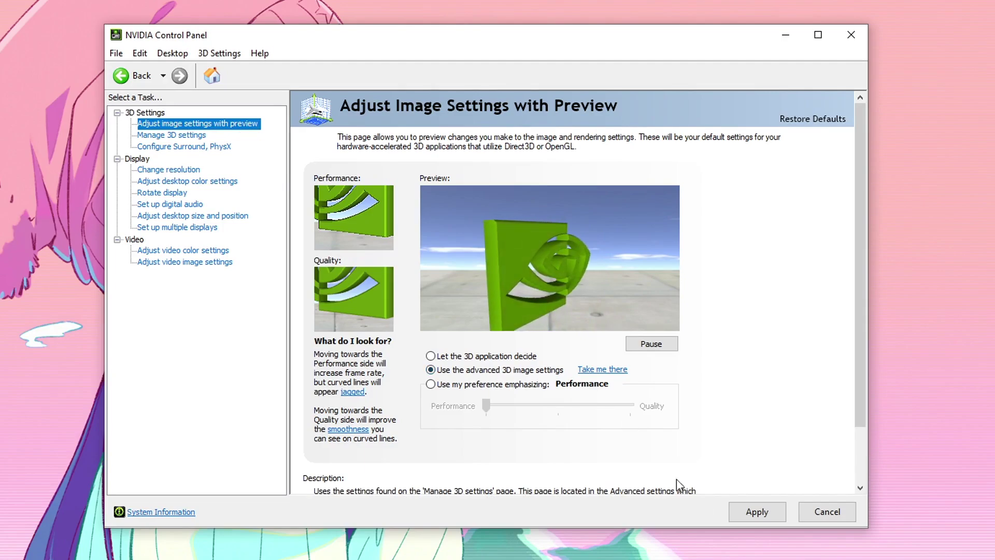
click(756, 512)
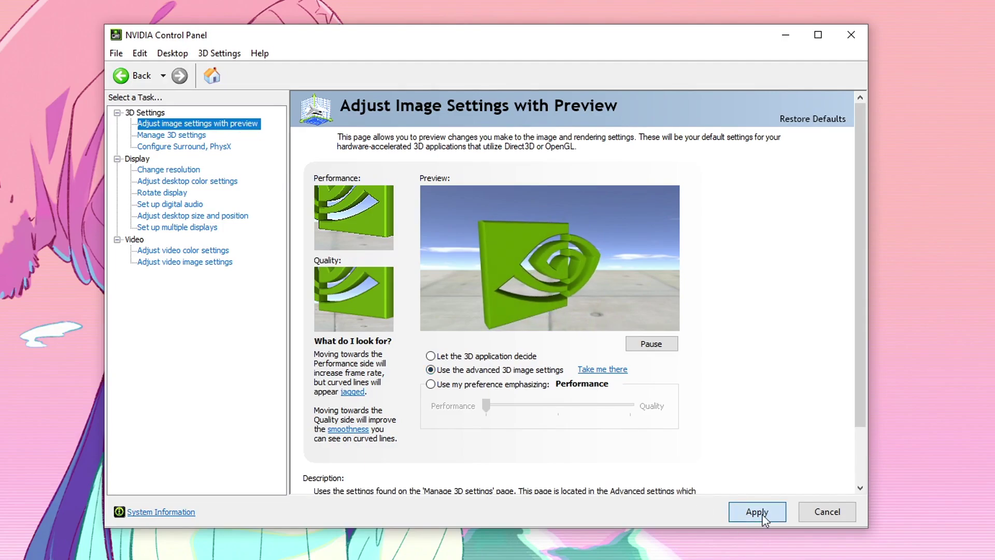
- Open the program-specific 3D settings for Fortnite and check the list of programs to customize
click(612, 371)
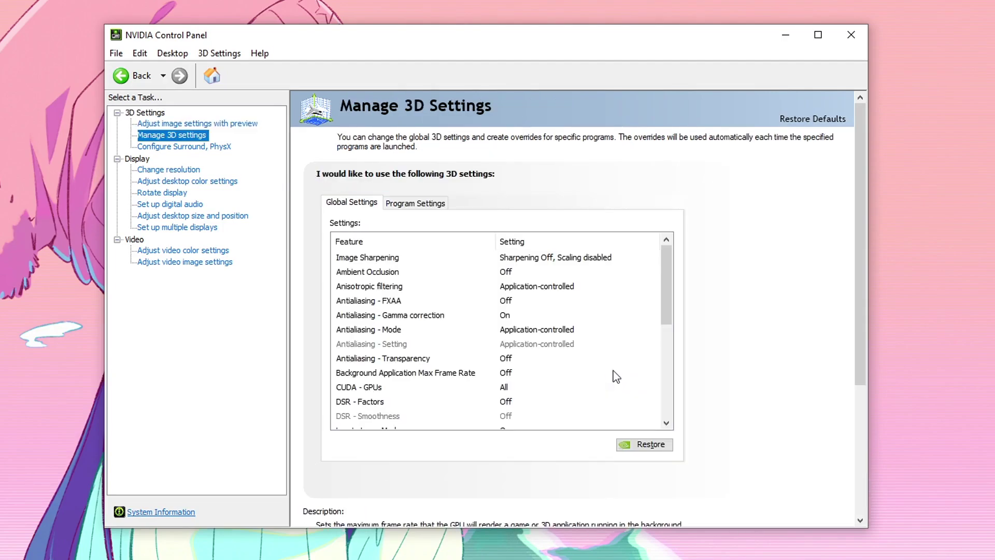
click(416, 202)
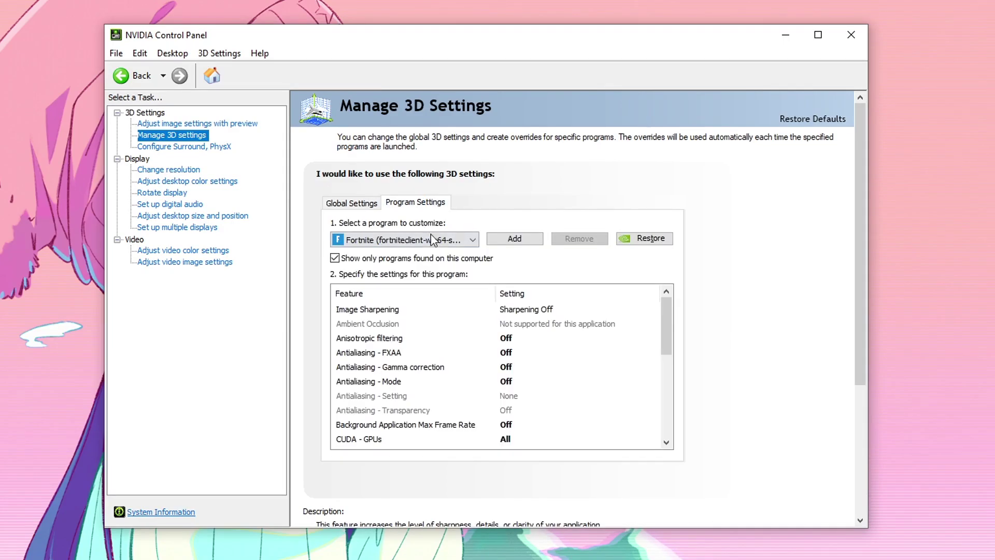
click(434, 239)
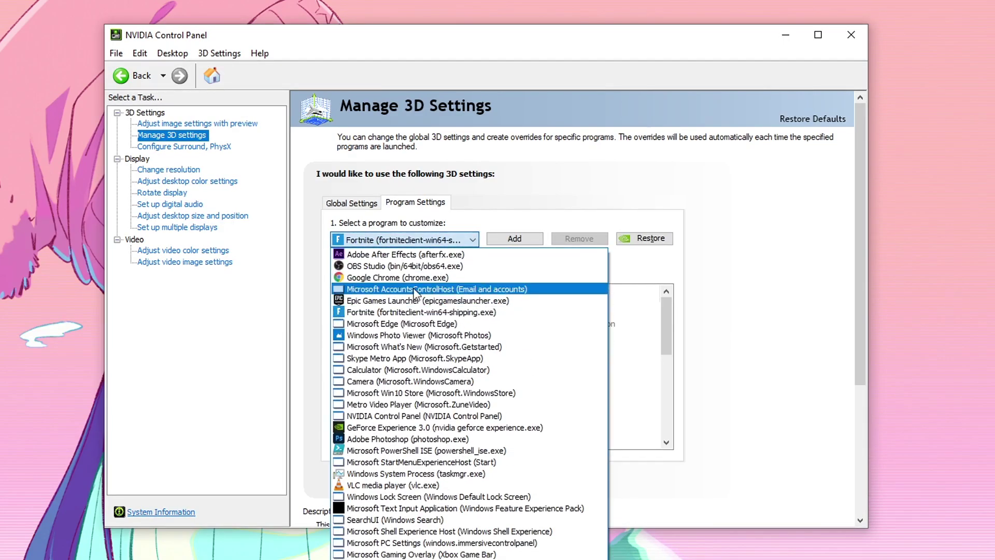
click(522, 240)
- Look through the recently used programs that can be added for customization
click(523, 240)
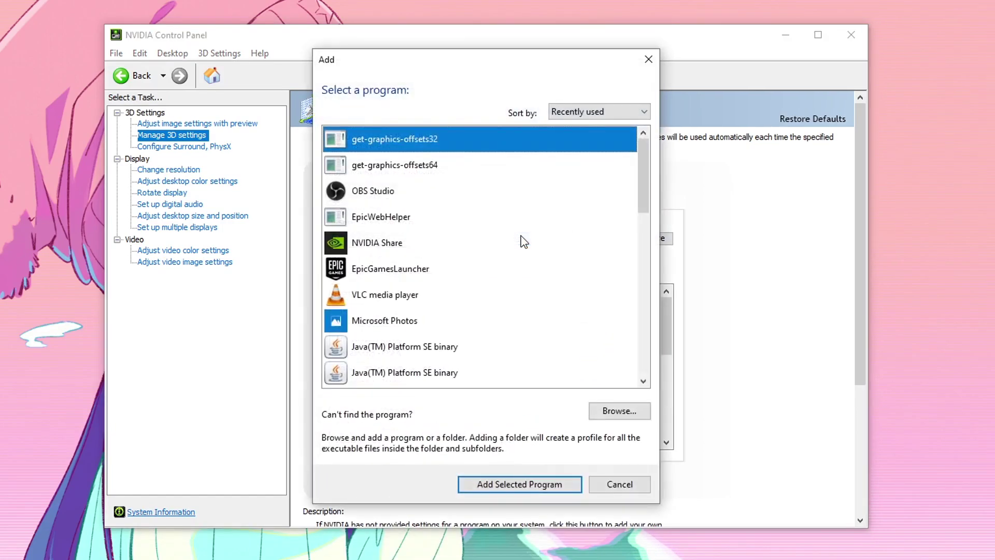
scroll(413, 296, down, 5)
scroll(414, 244, up, 1)
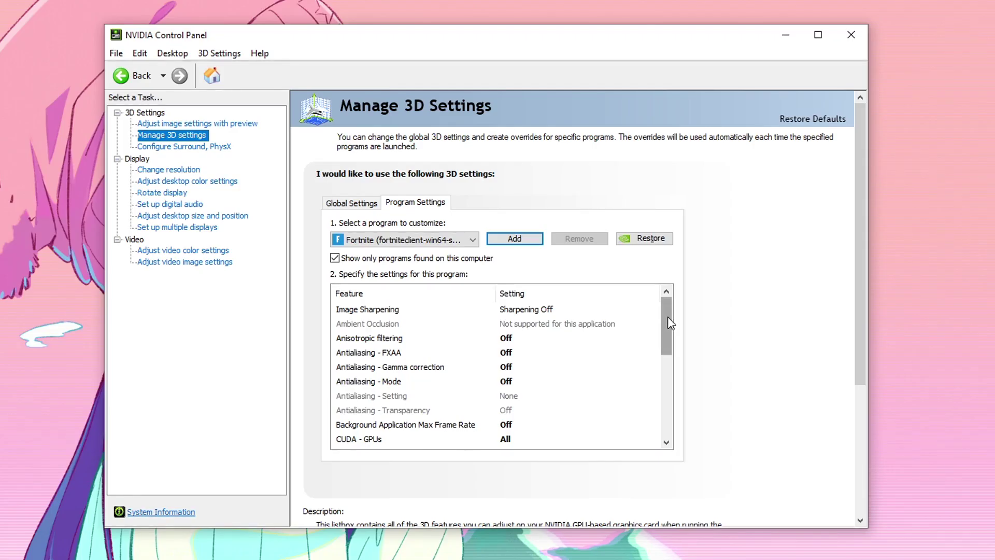
- Choose Ultra for Fortnite's Low Latency Mode and close the NVIDIA Control Panel
drag(667, 319, 666, 340)
click(402, 397)
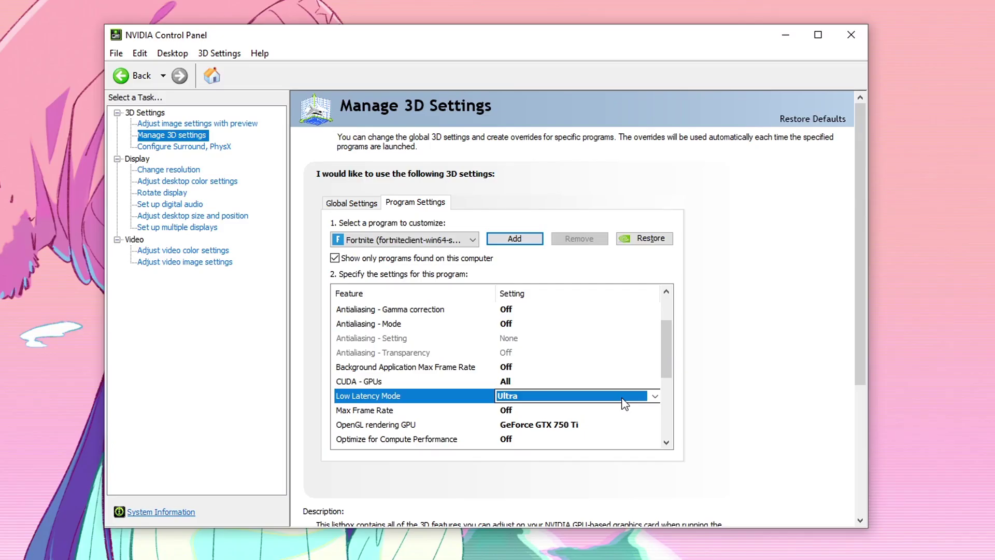
click(580, 325)
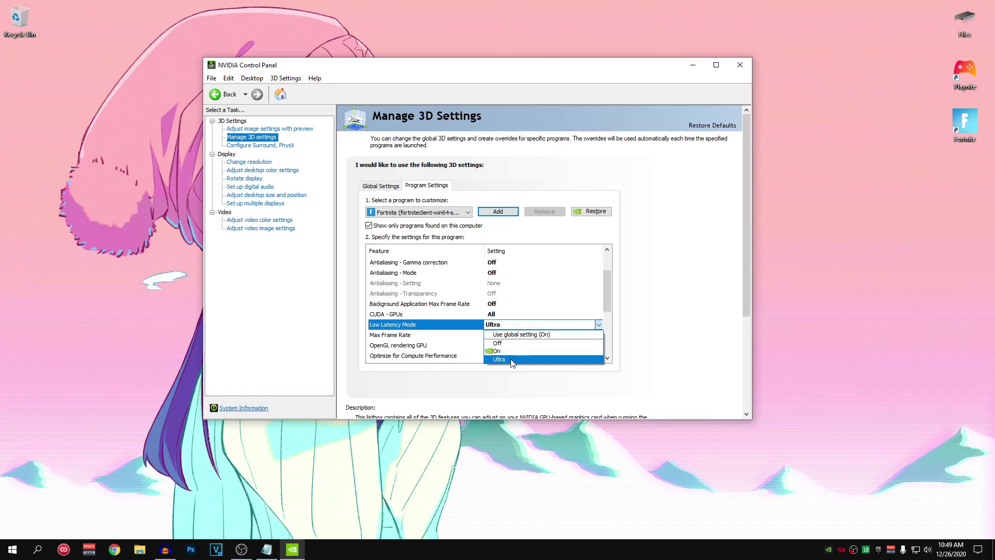
click(534, 444)
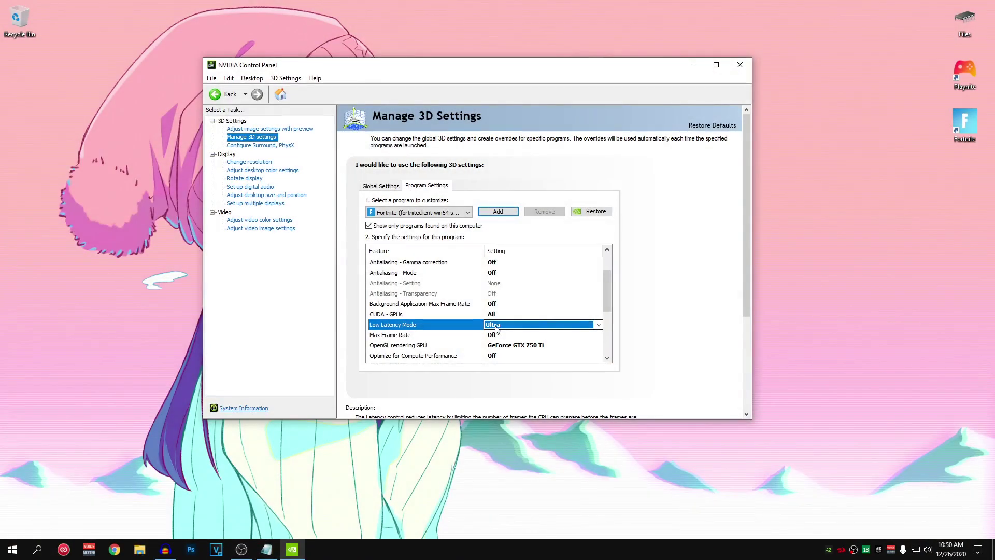
scroll(638, 307, down, 1)
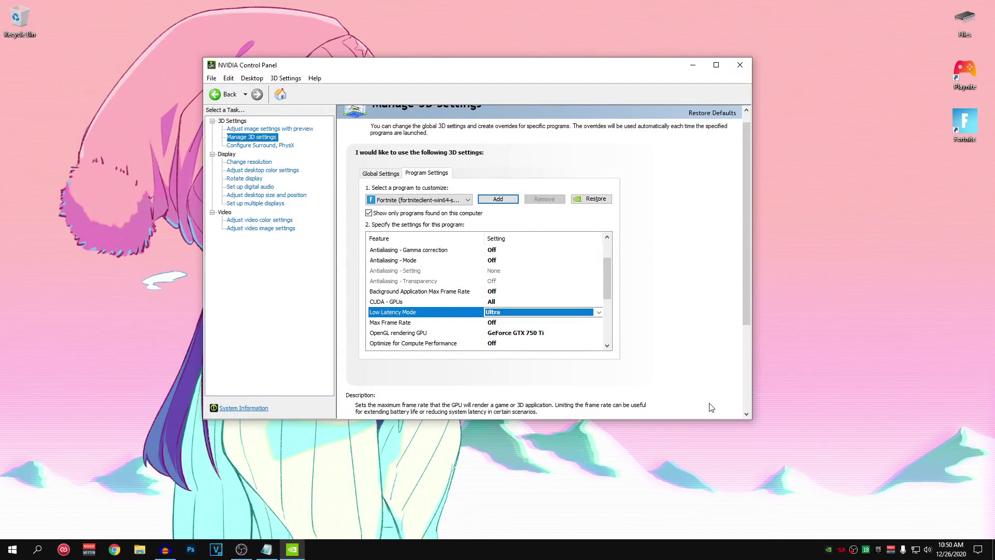
click(739, 64)
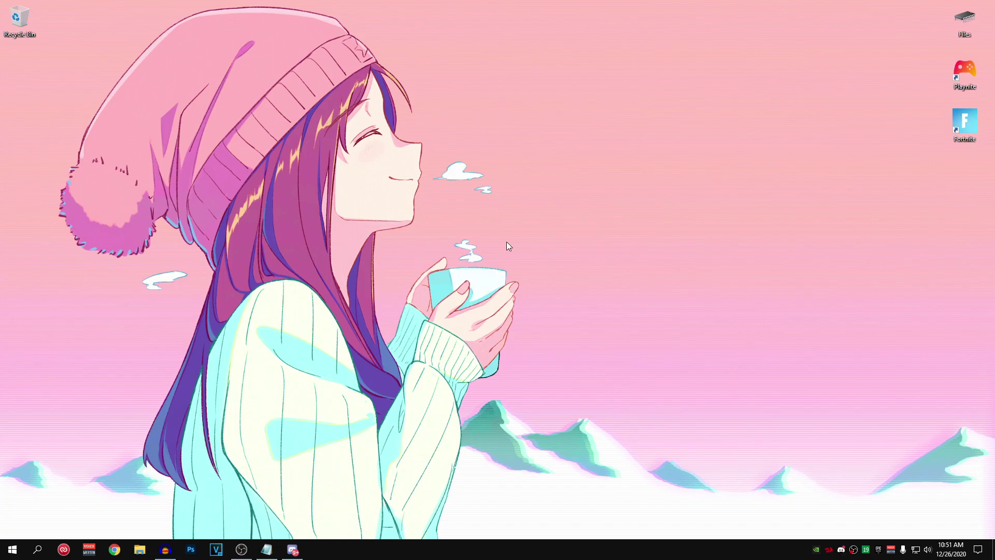
- Switch to Discord and disable the in-game overlay in its user settings
click(293, 548)
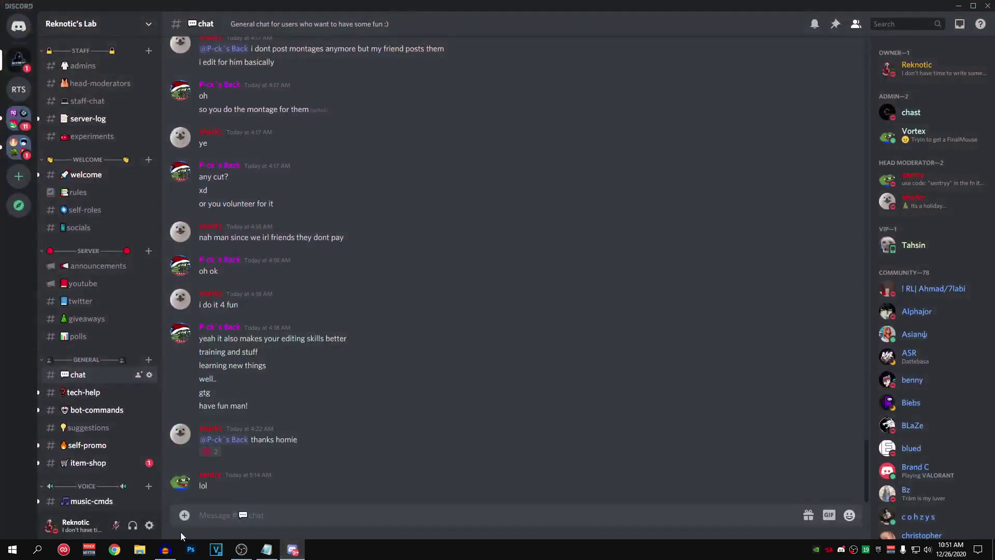
click(149, 525)
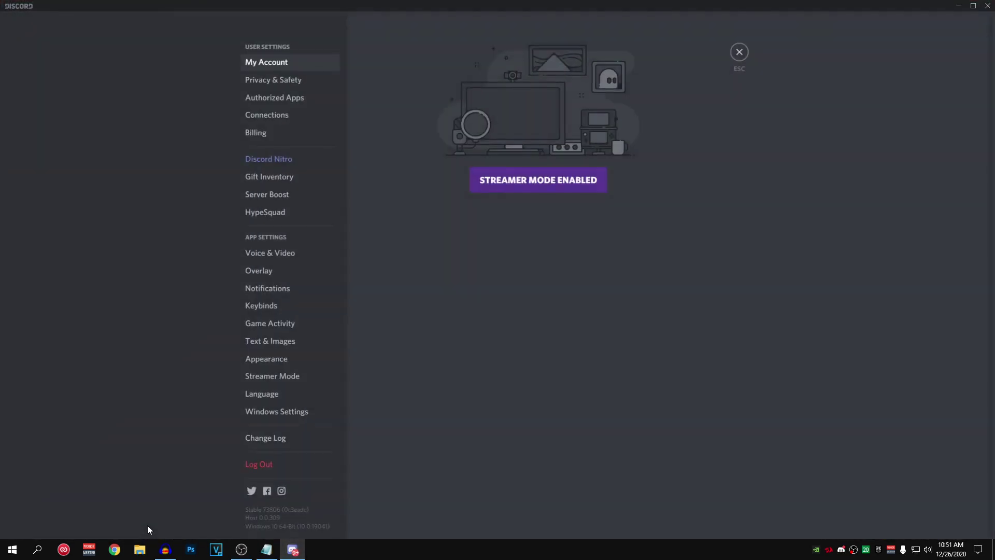
click(282, 270)
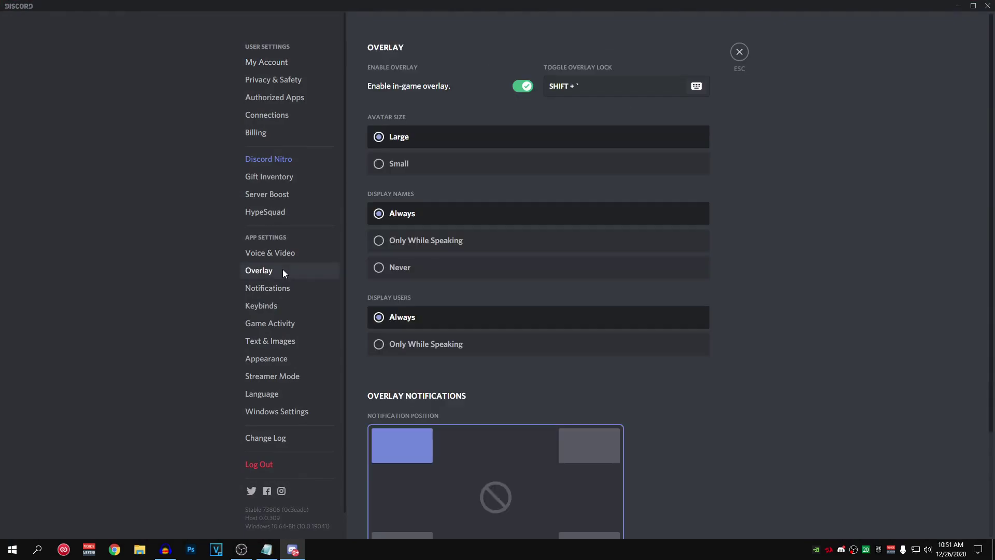
click(519, 86)
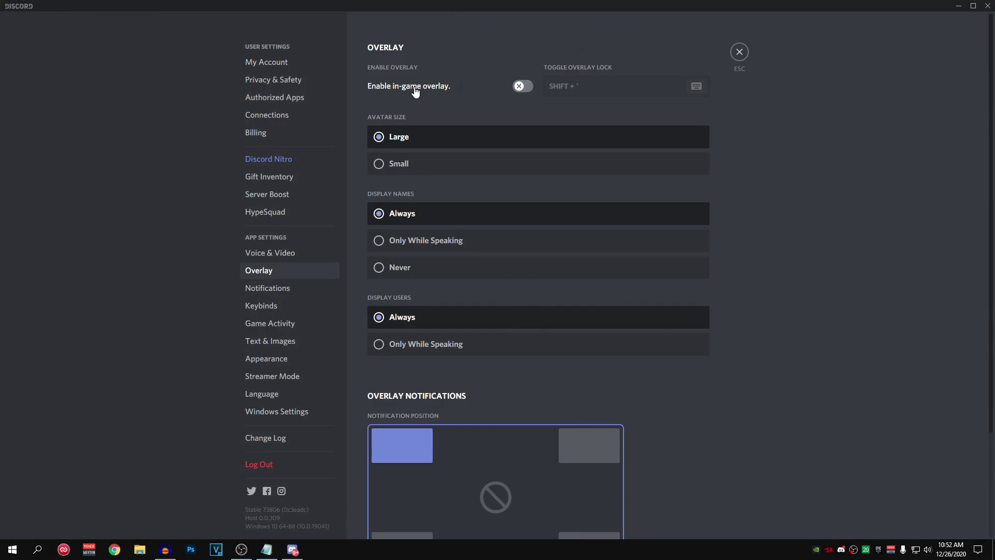
- Turn off Hardware Acceleration in Discord's appearance settings, confirm the change and close Discord
click(275, 358)
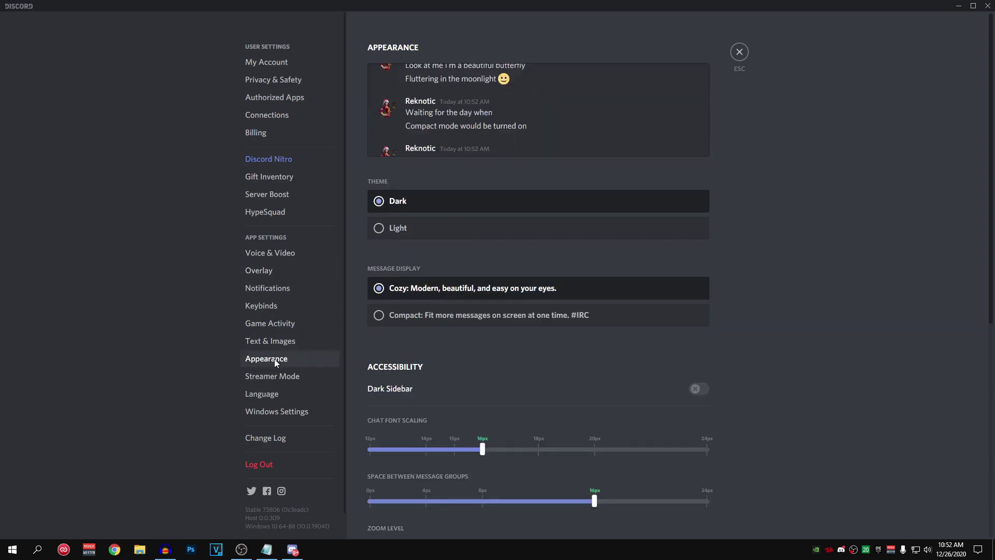
scroll(517, 378, down, 7)
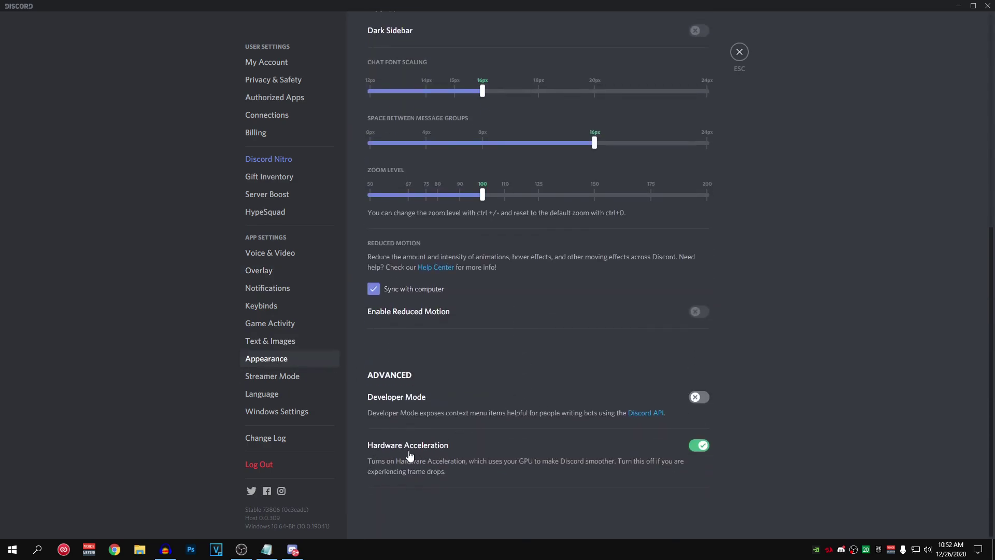
click(703, 447)
click(580, 314)
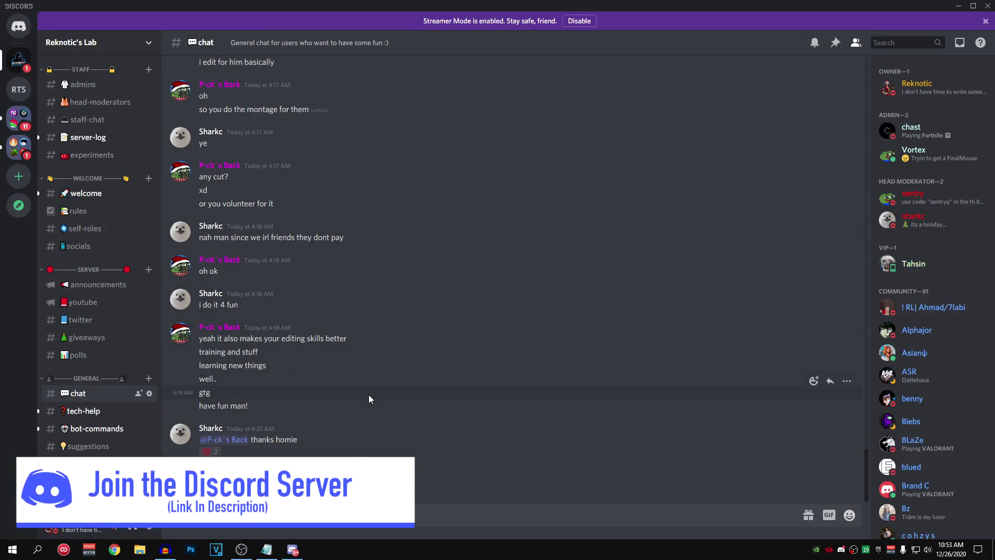
key(alt+F4)
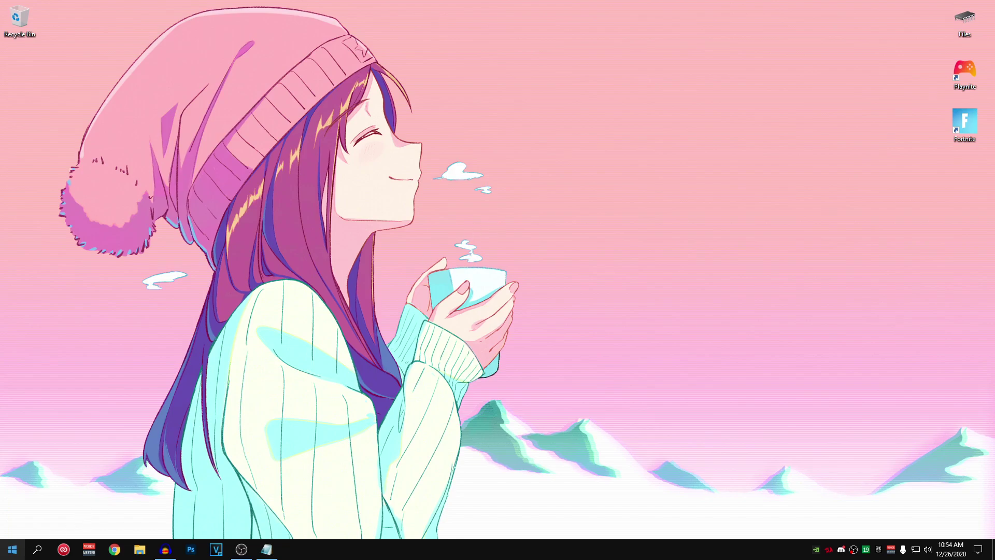
- Open GeForce Experience, check the in-game overlay option in its general settings, and close the program
click(12, 549)
text(nvidi)
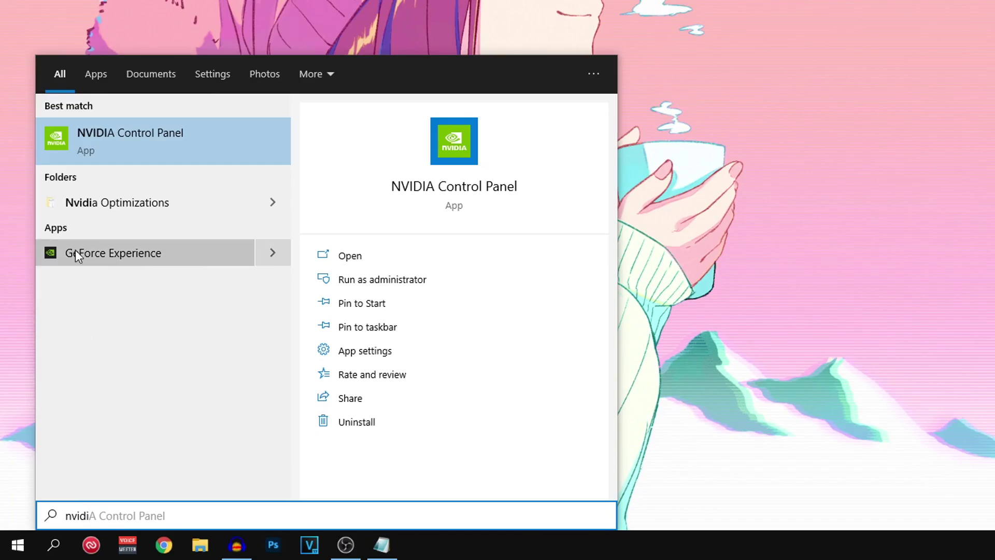
click(200, 254)
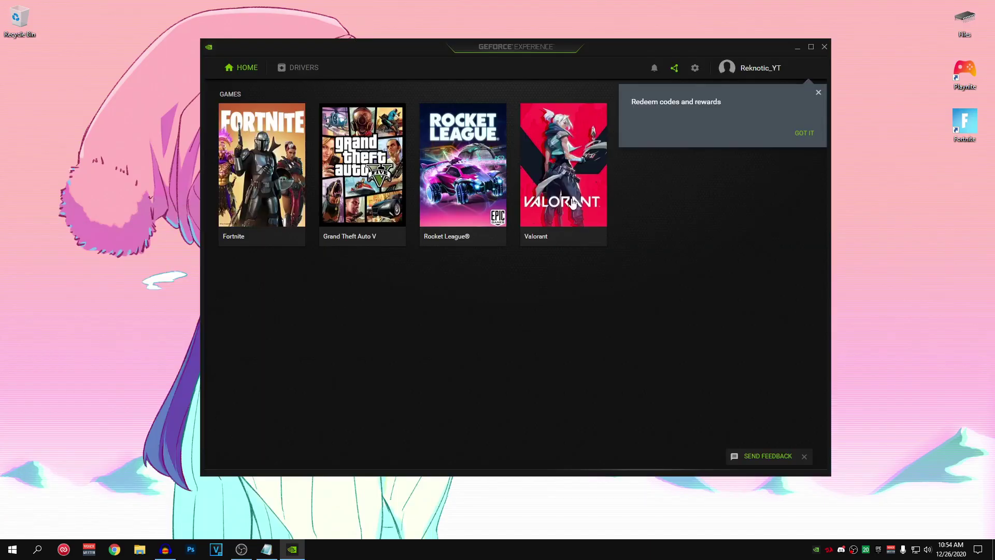
click(696, 70)
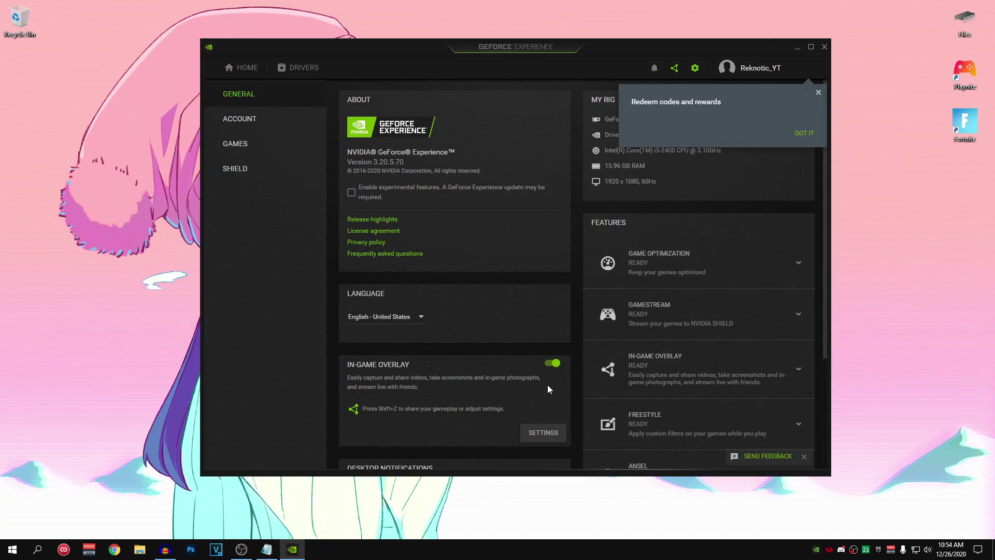
click(825, 47)
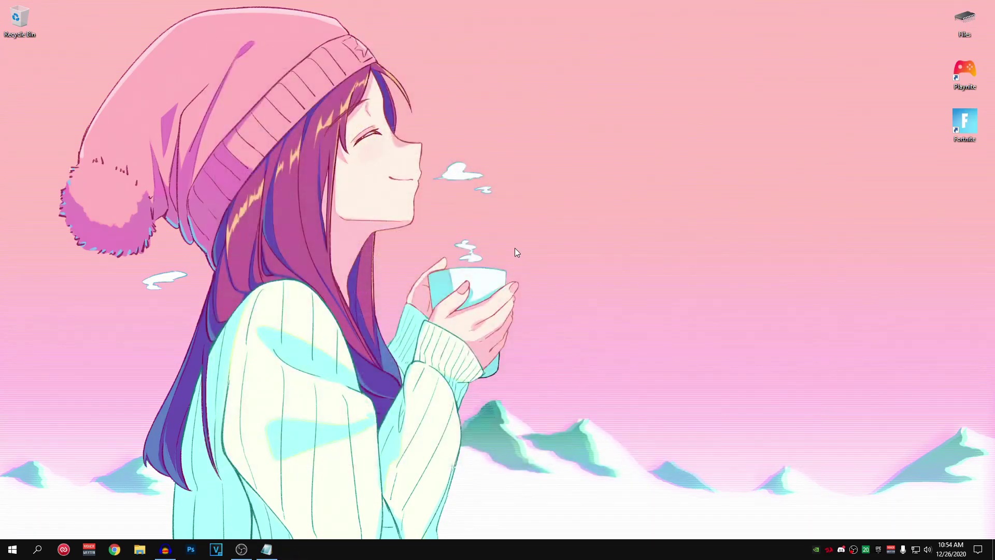